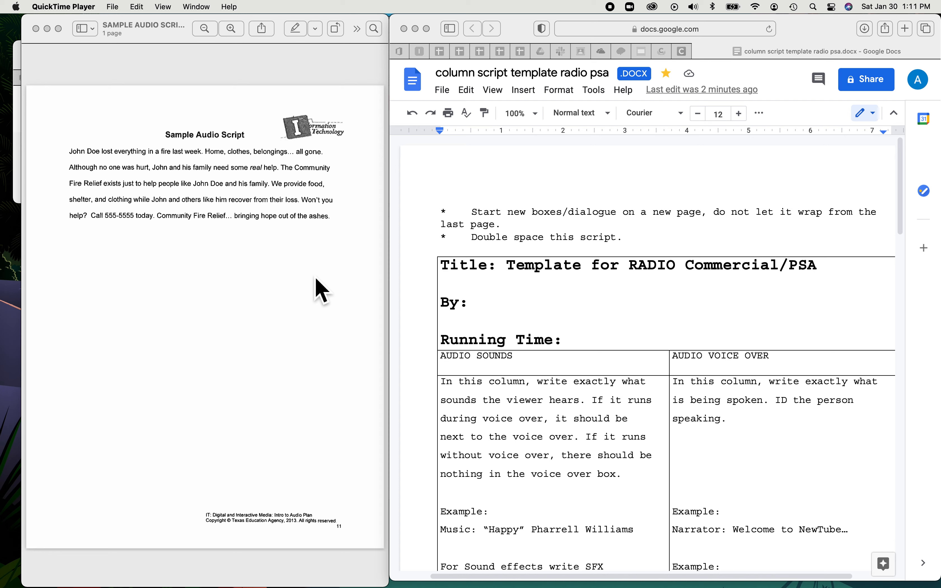
Read through the radio PSA template's column instructions and examples down to the blank script page
scroll(634, 331, "down", 3)
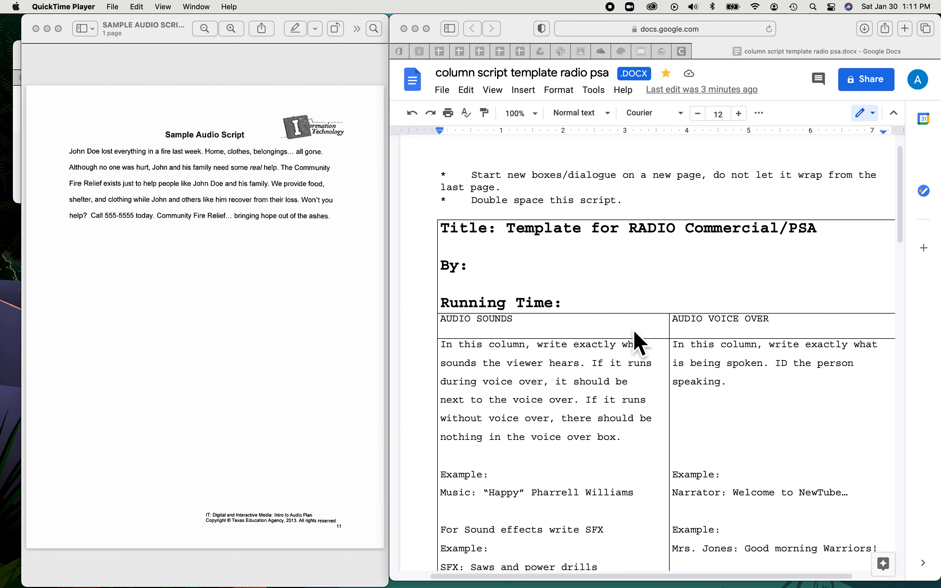
scroll(637, 343, "down", 1)
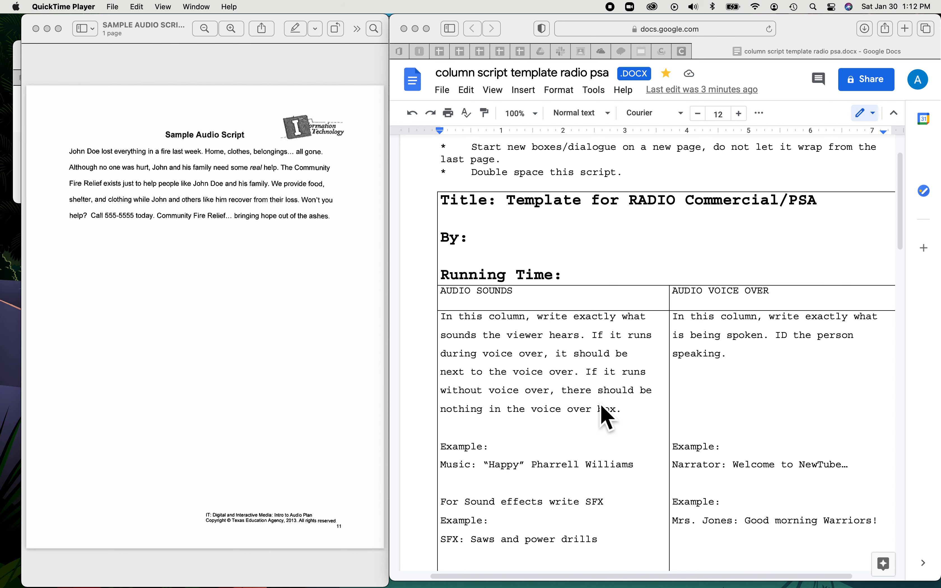
scroll(607, 416, "down", 5)
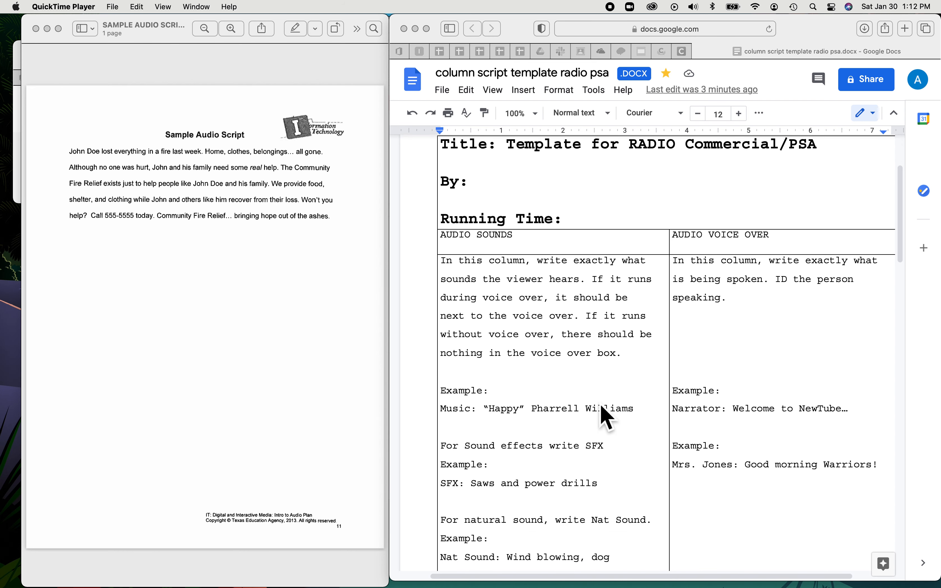
scroll(603, 414, "down", 1)
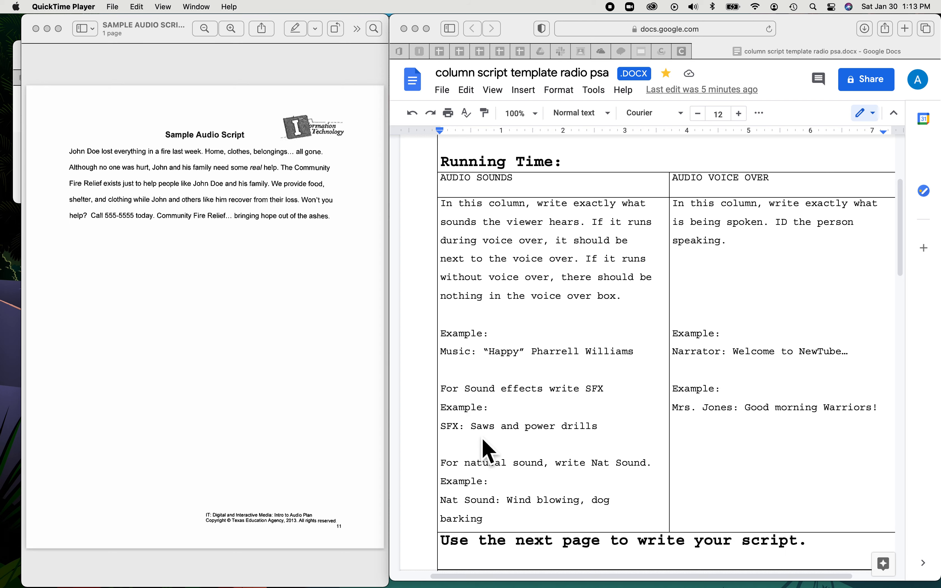
scroll(517, 490, "down", 1)
scroll(517, 492, "down", 1)
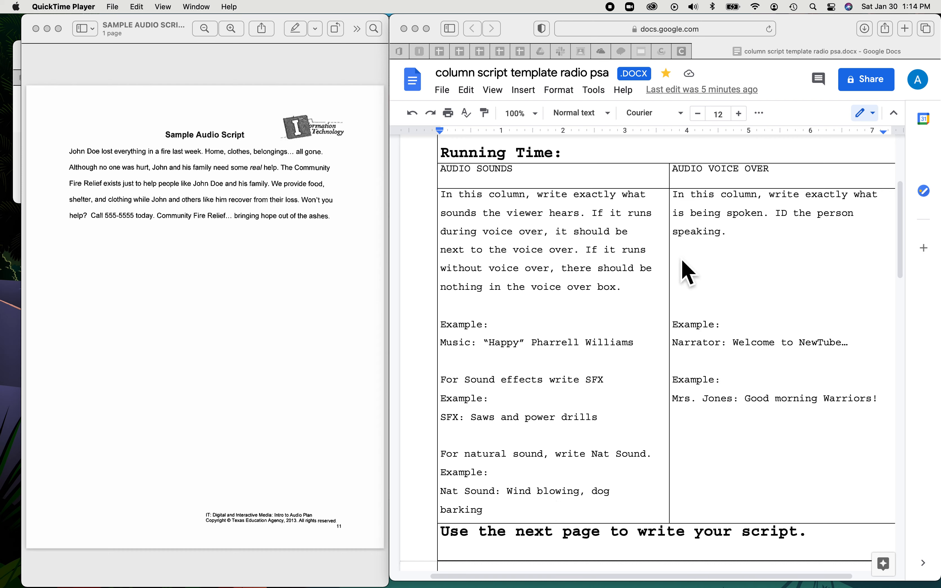
scroll(672, 479, "down", 15)
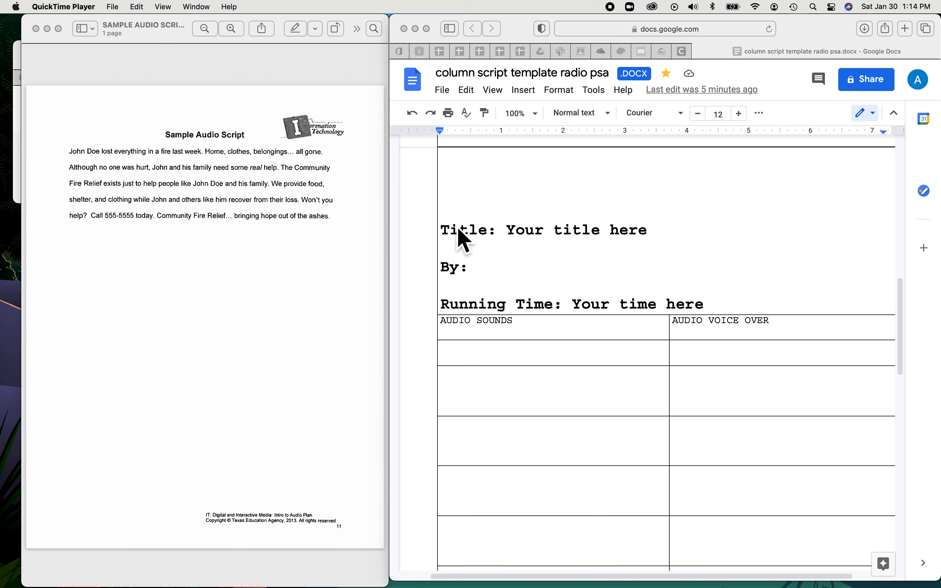
Replace the title placeholder on the blank script page with "Donate to Community Fire Relief"
left_click(663, 238)
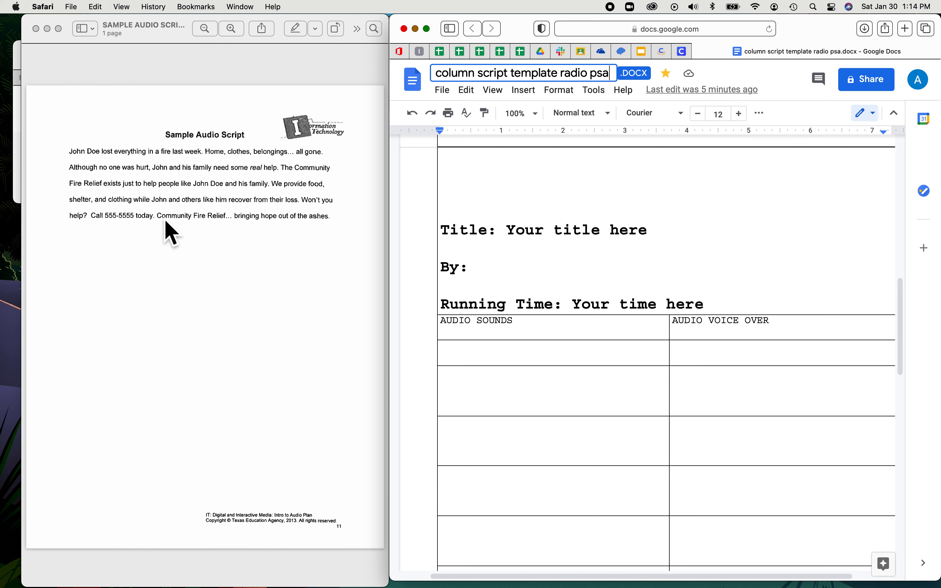
left_click(529, 242)
left_click_drag(644, 241, 503, 243)
type("Donate to Co")
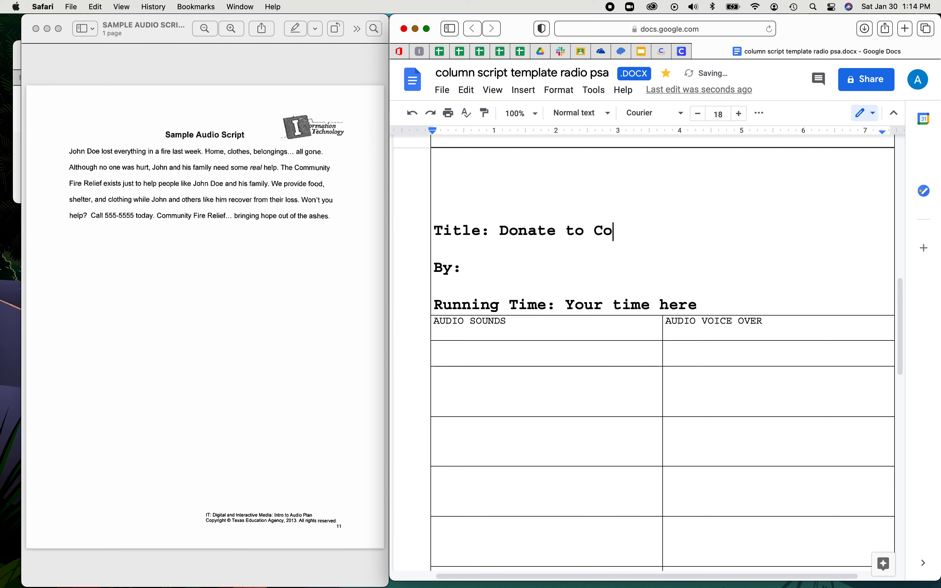
type("mmunity Fire Relief")
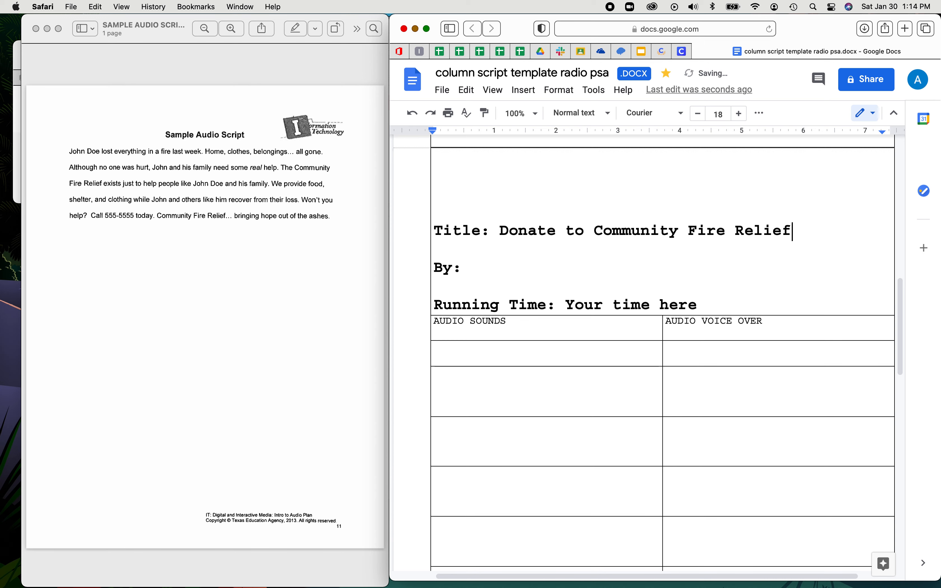
Enter the author's title and surname on the By line, correcting the surname's capitalization
left_click(519, 283)
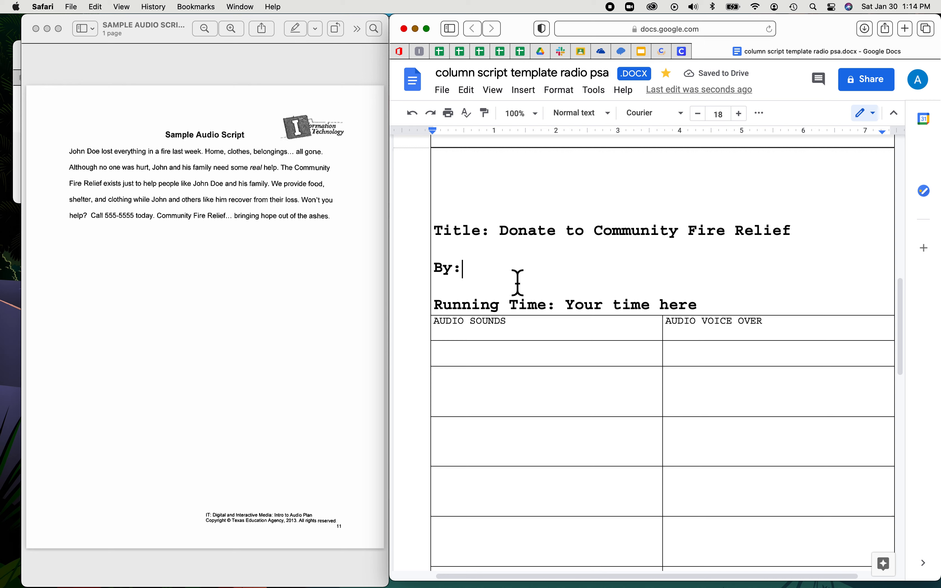
type("Mrs. PEterson")
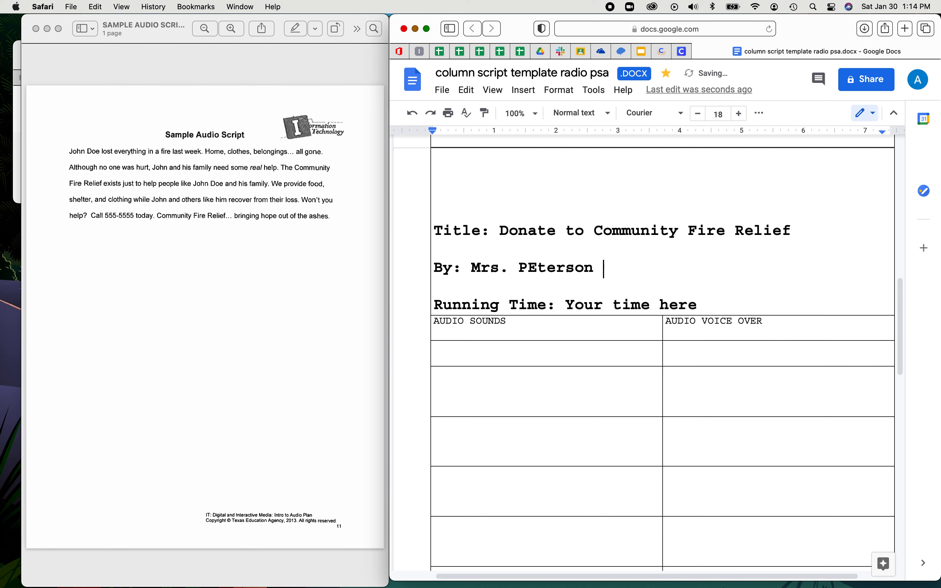
left_click(539, 283)
key("BackSpace")
type("e")
Enter "Nat Sound: Fire blazing" in the first empty Audio Sounds cell
scroll(582, 383, "down", 3)
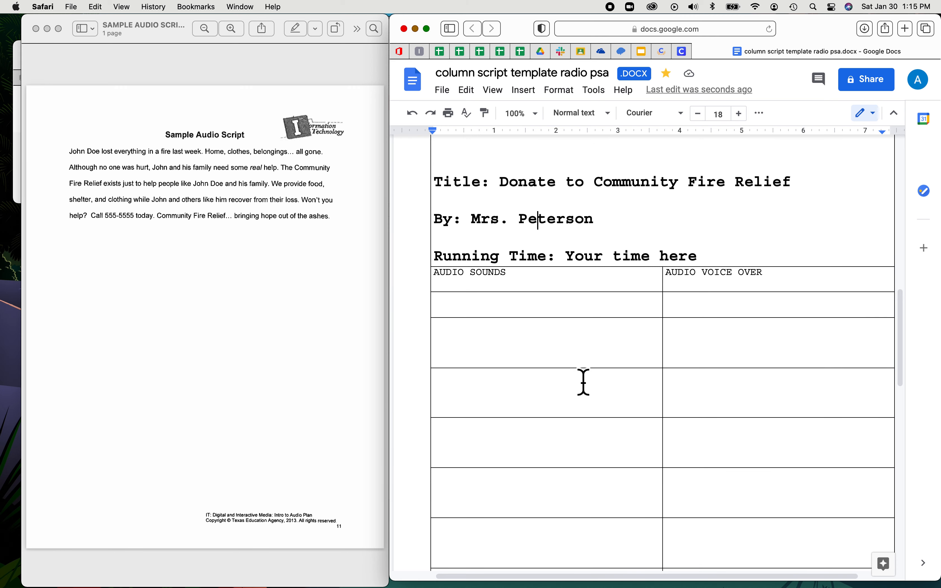
scroll(526, 307, "down", 2)
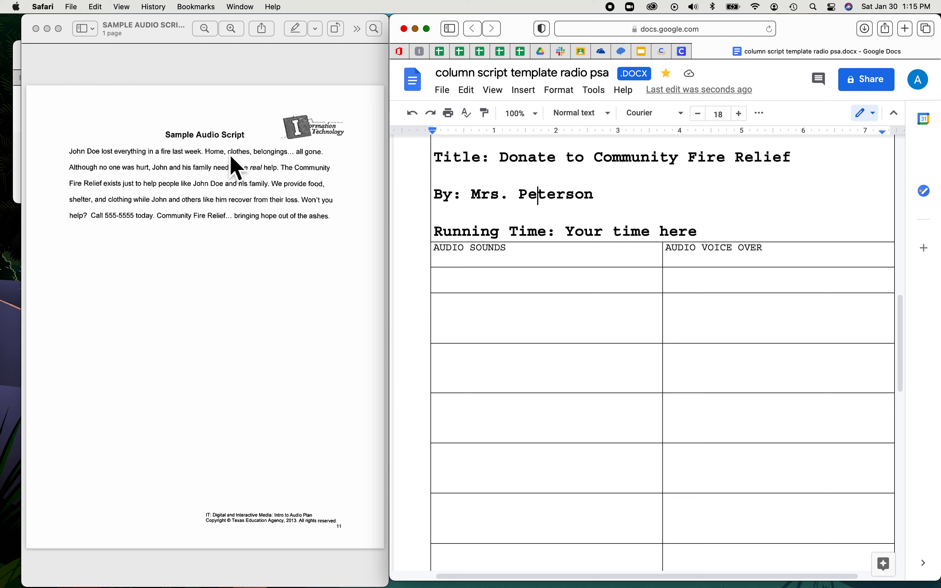
left_click(501, 293)
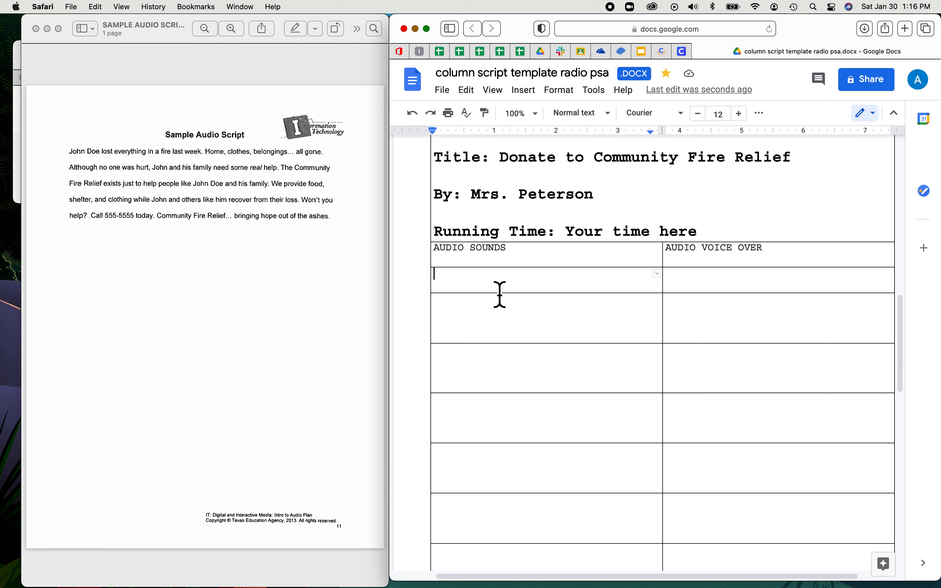
type("Nat Sou")
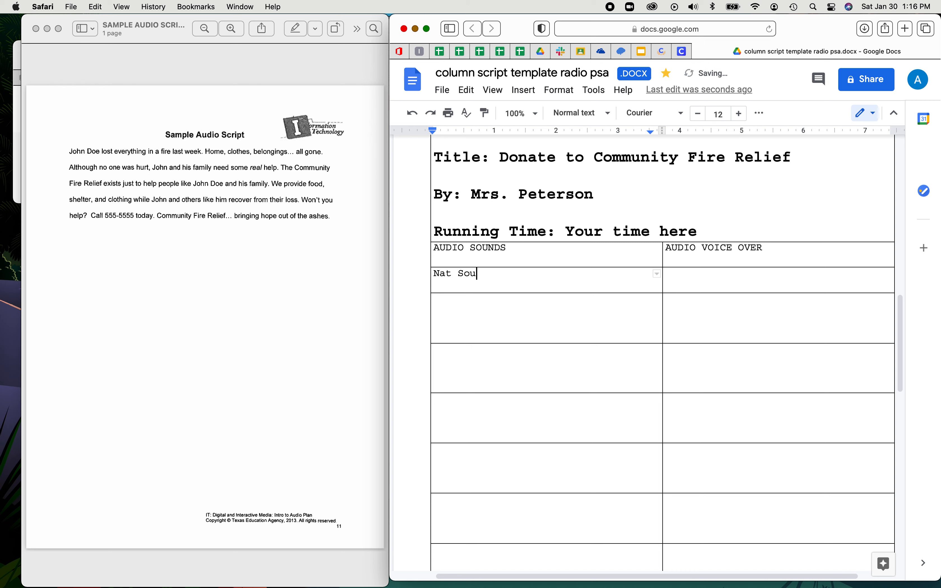
type("nd: Fire blazing")
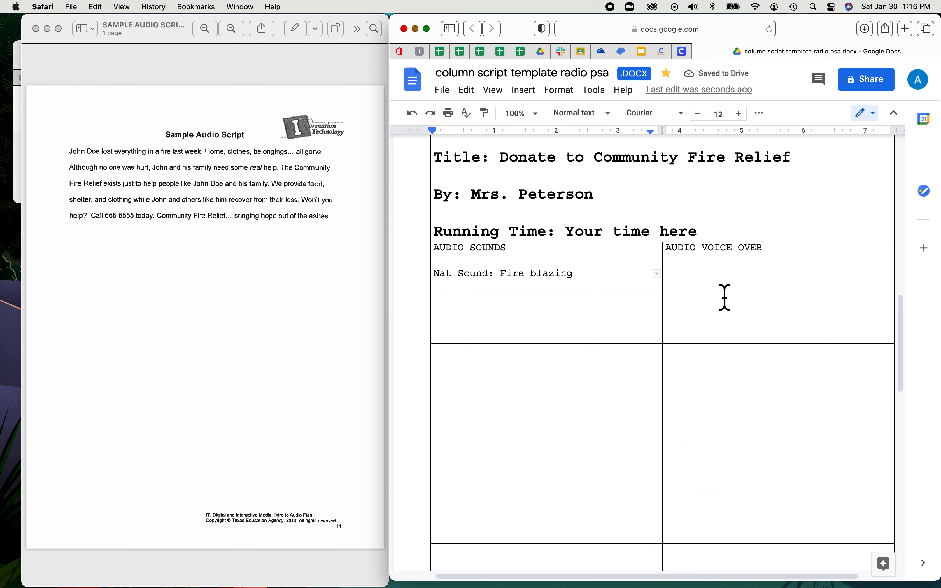
Copy the "Nat Sound: Fire blazing" text into the second Audio Sounds cell
left_click(473, 315)
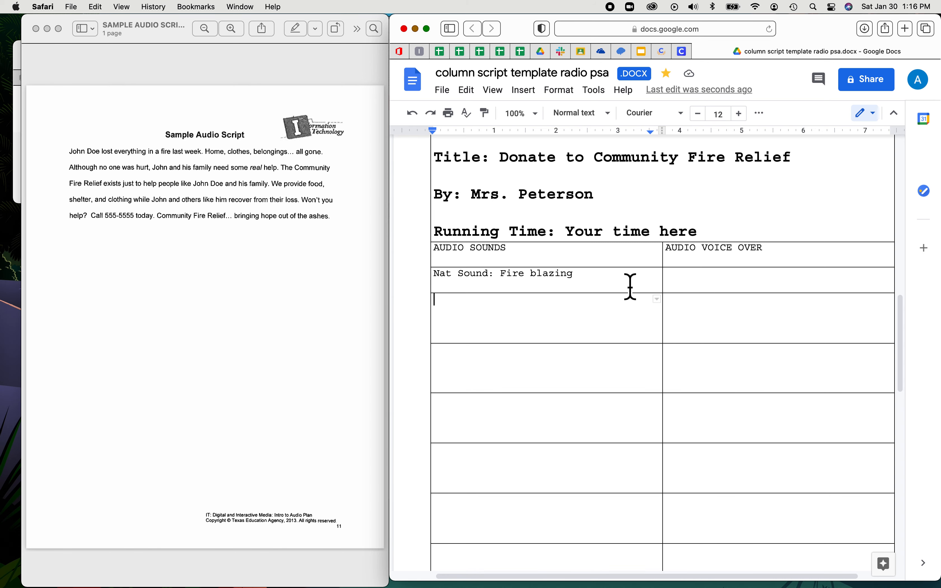
left_click(584, 288)
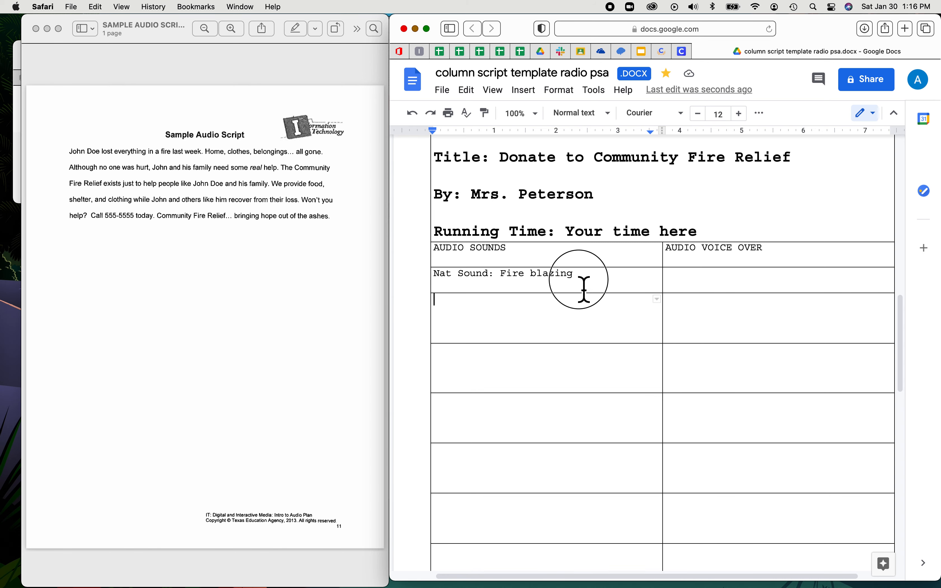
left_click_drag(583, 289, 441, 279)
key("super+c")
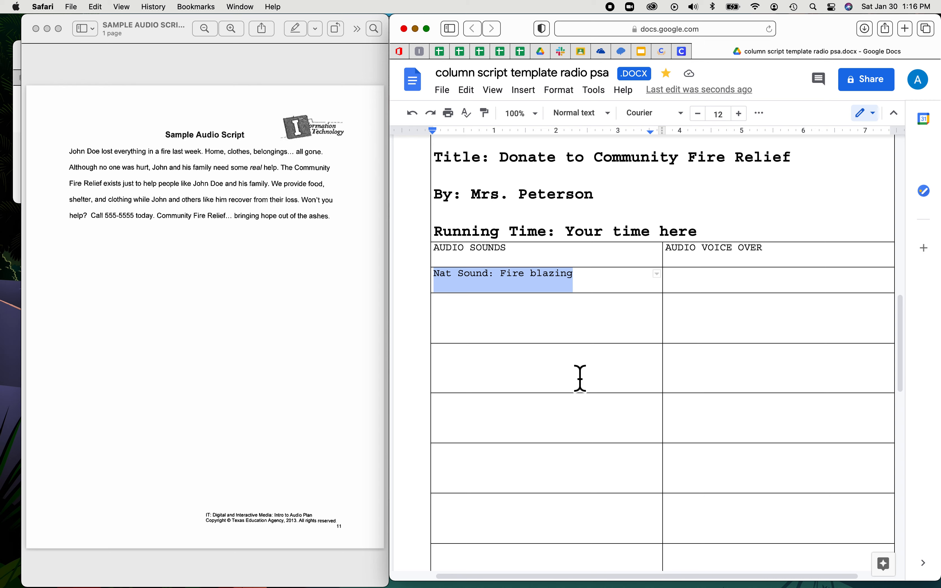
left_click(470, 315)
key("super+v")
Try to select the sample script's opening lines in Preview, and begin the subject's name in the second Audio Voice Over cell
left_click(700, 319)
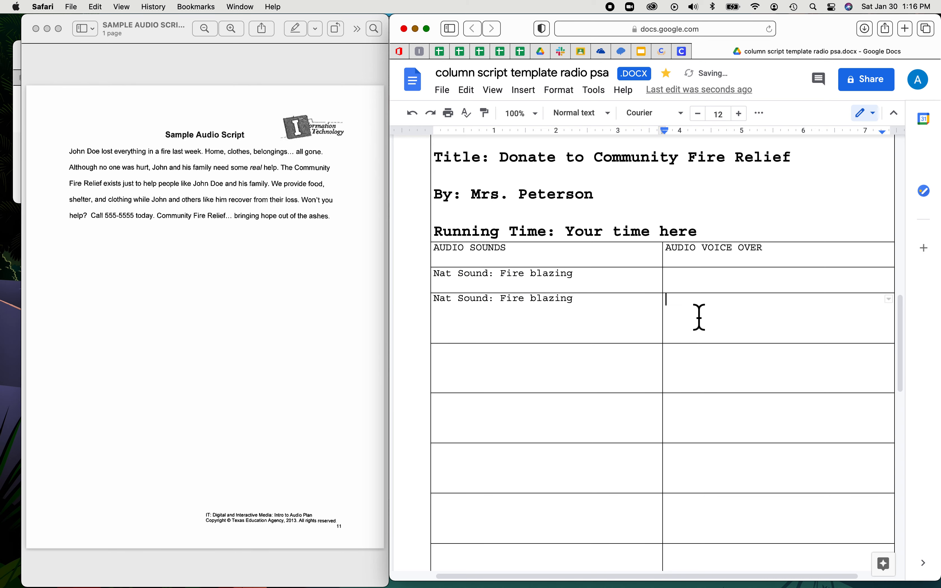
left_click(73, 159)
left_click_drag(75, 164, 215, 168)
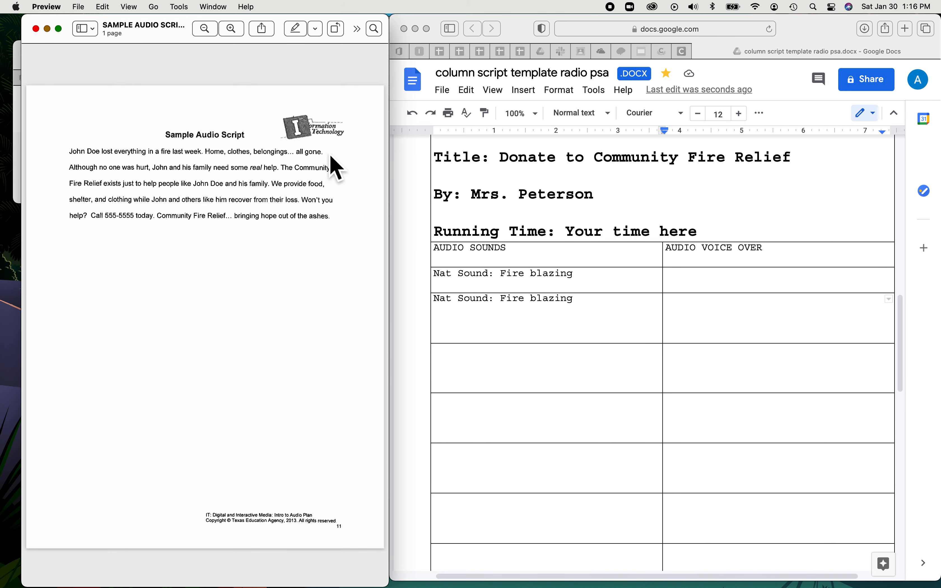
left_click_drag(334, 167, 248, 164)
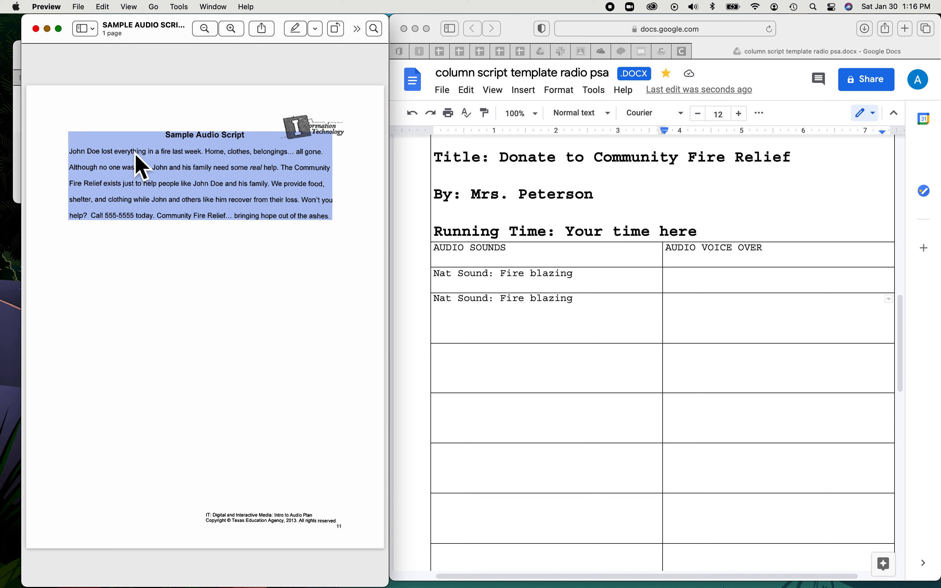
left_click(677, 308)
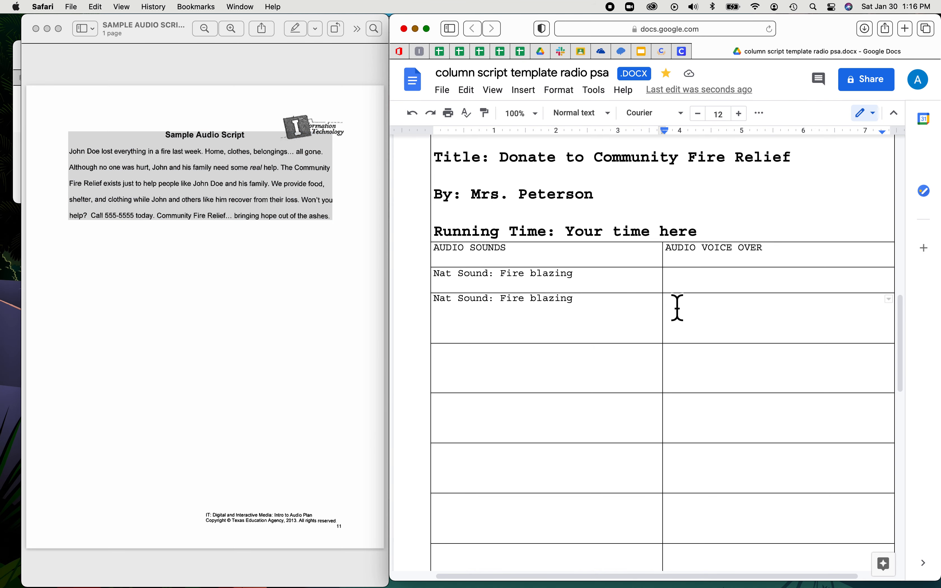
type("Jo")
Try to copy the sample script text from Preview over the partial name in the second Audio Voice Over cell
left_click(165, 39)
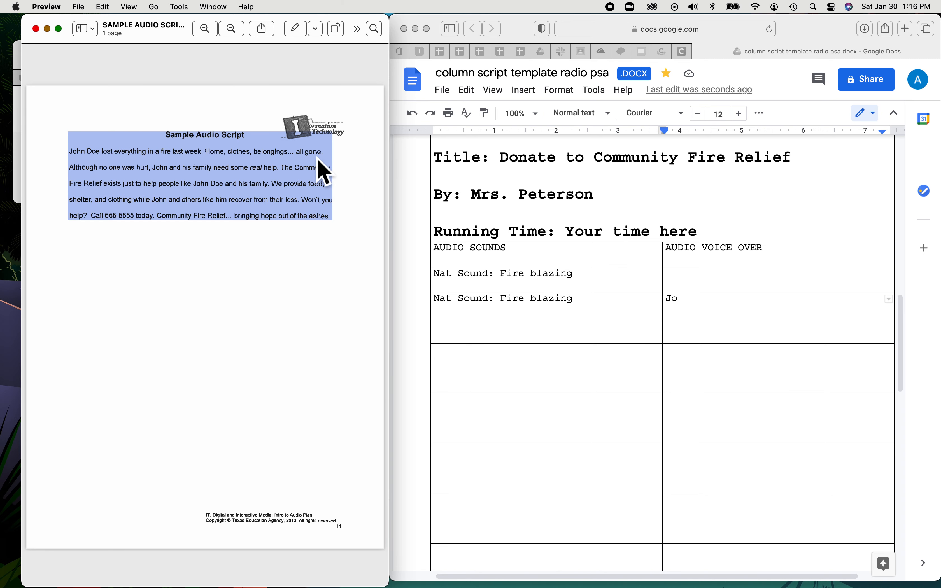
key("super+c")
left_click(706, 313)
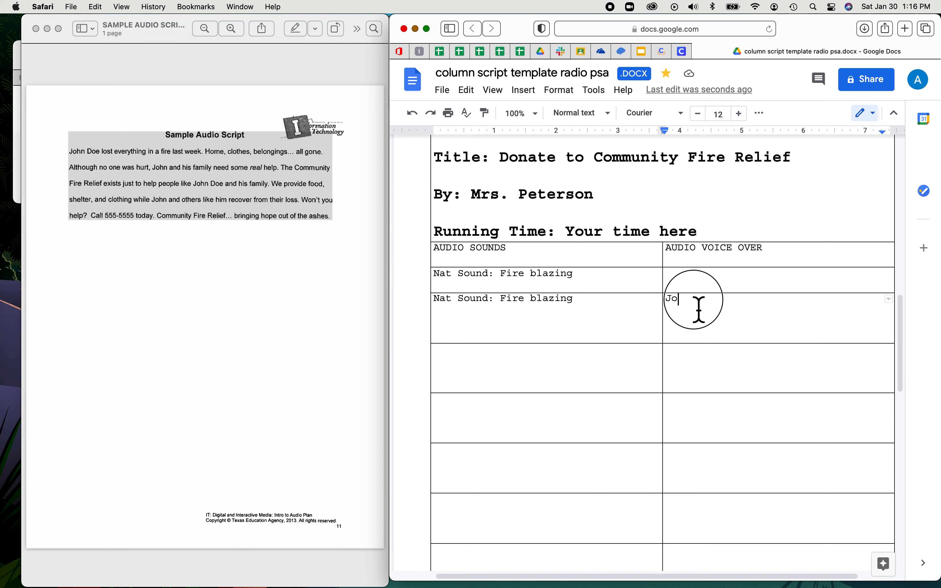
left_click_drag(697, 306, 664, 306)
left_click(704, 313)
double_click(676, 301)
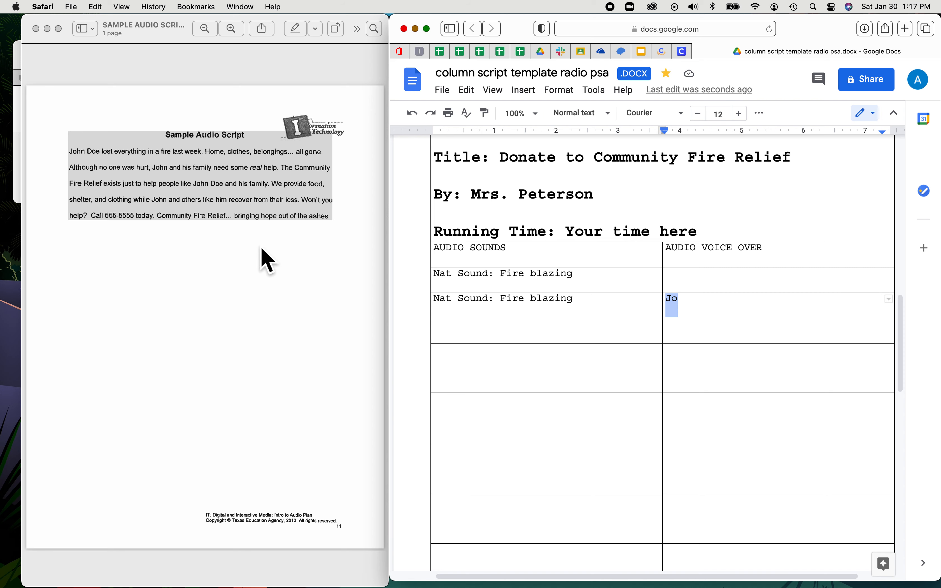
Complete the second Audio Voice Over cell with the rest of the subject's name followed by "….all gone."
left_click(698, 315)
type("hn D")
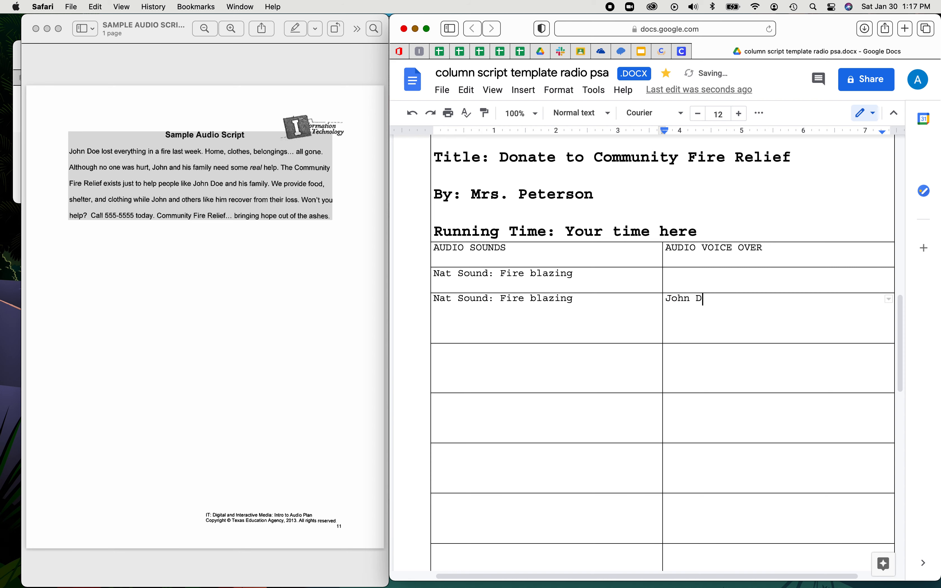
type("oe...")
type(".")
type("all gon.")
key("BackSpace")
type("e.")
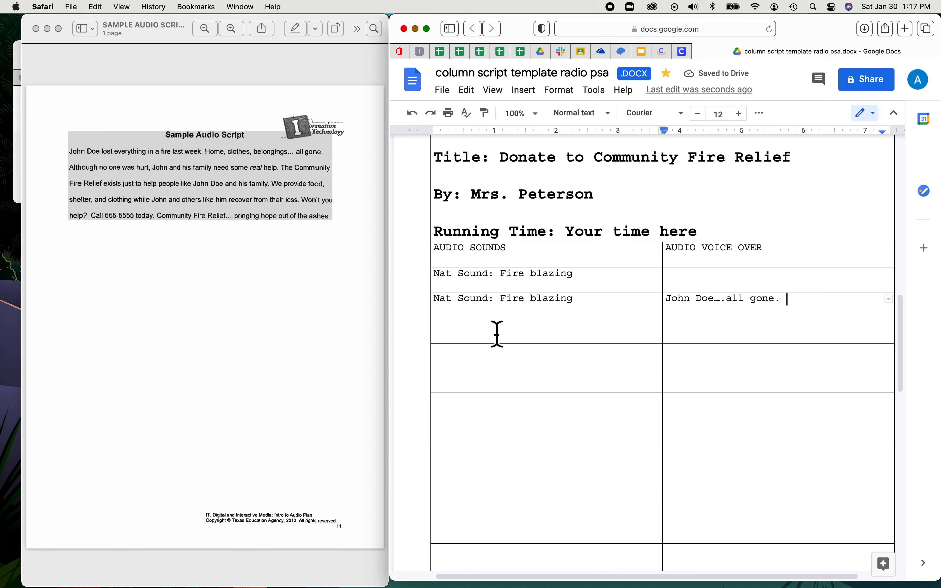
Enter "Although… real help." in the third Audio Voice Over cell
left_click(684, 369)
type("Although")
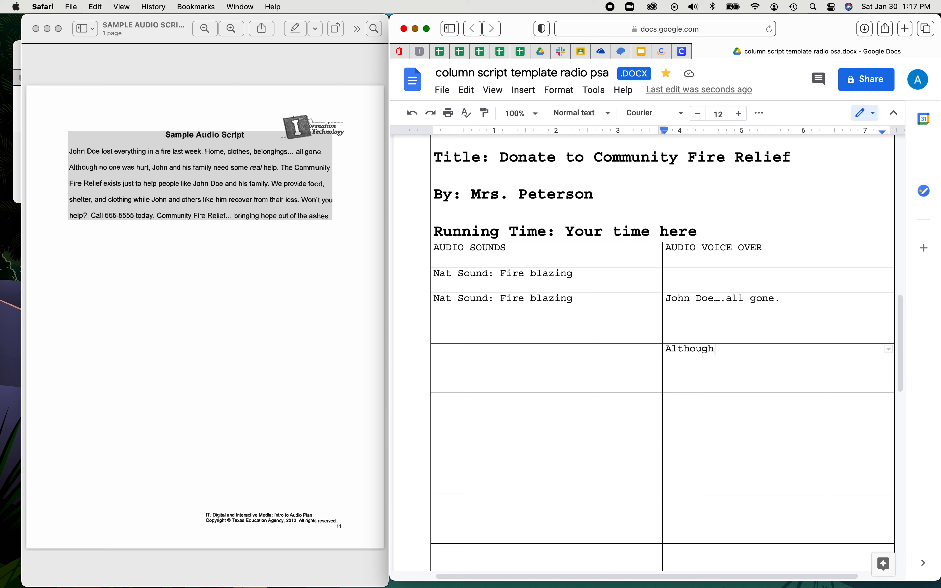
type("..≥ rea")
key("BackSpace")
key("BackSpace")
key("BackSpace")
key("BackSpace")
key("BackSpace")
type("real help")
Enter "Music: calm relaxing music." in the fourth Audio Sounds cell
left_click(454, 427)
type("Music: ")
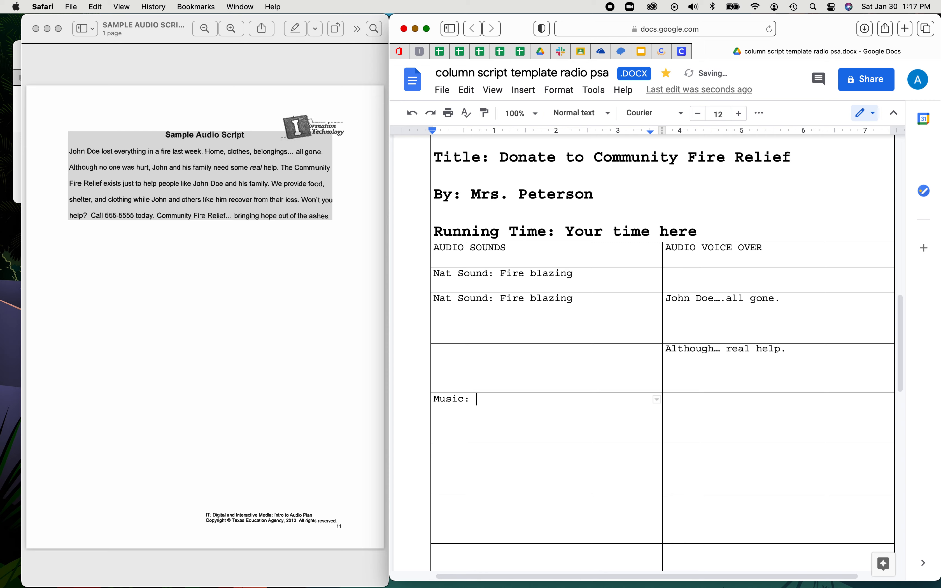
type("calm relaxing music.")
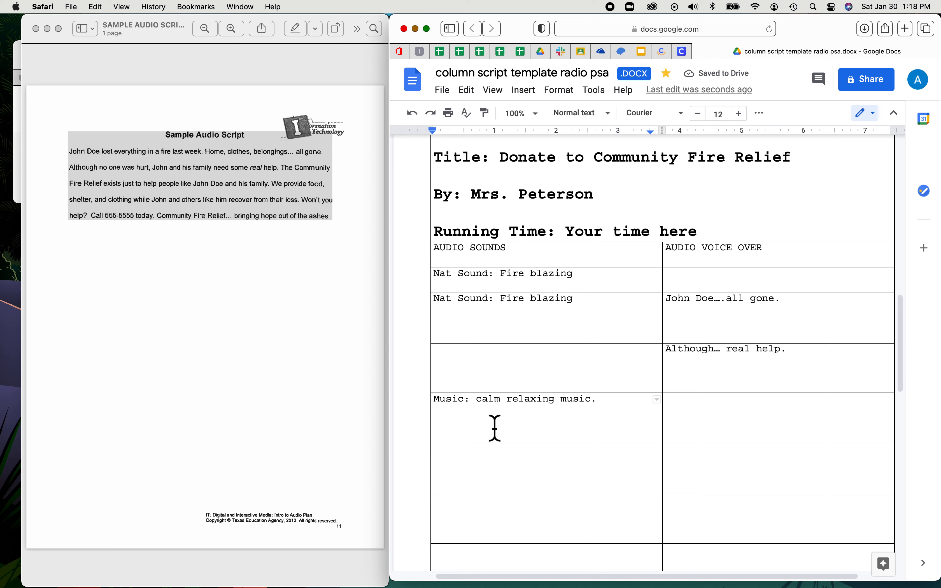
Enter "The Community...Call", the sample script's phone number and "today." in the fourth Audio Voice Over cell
left_click(716, 421)
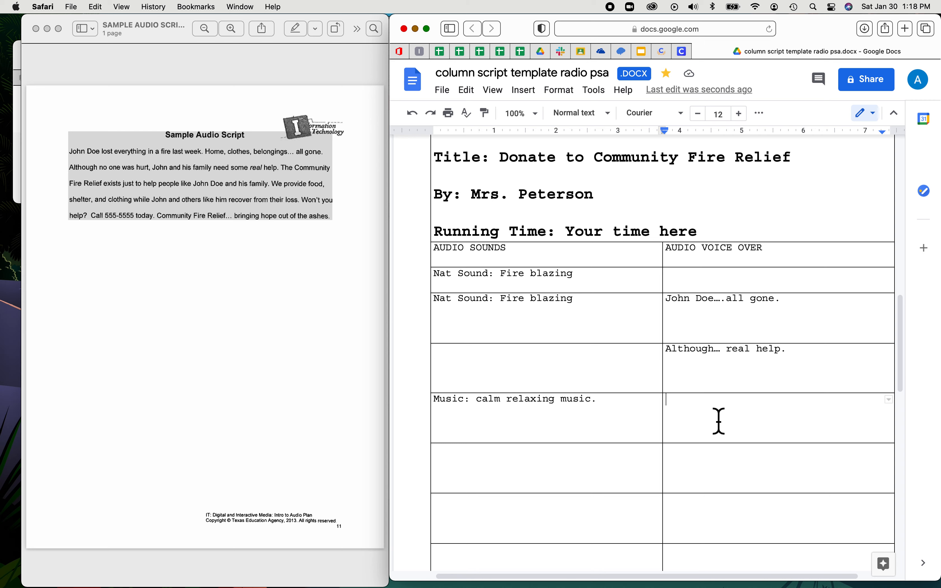
type("Th")
type("Community...Call 555-5555 today")
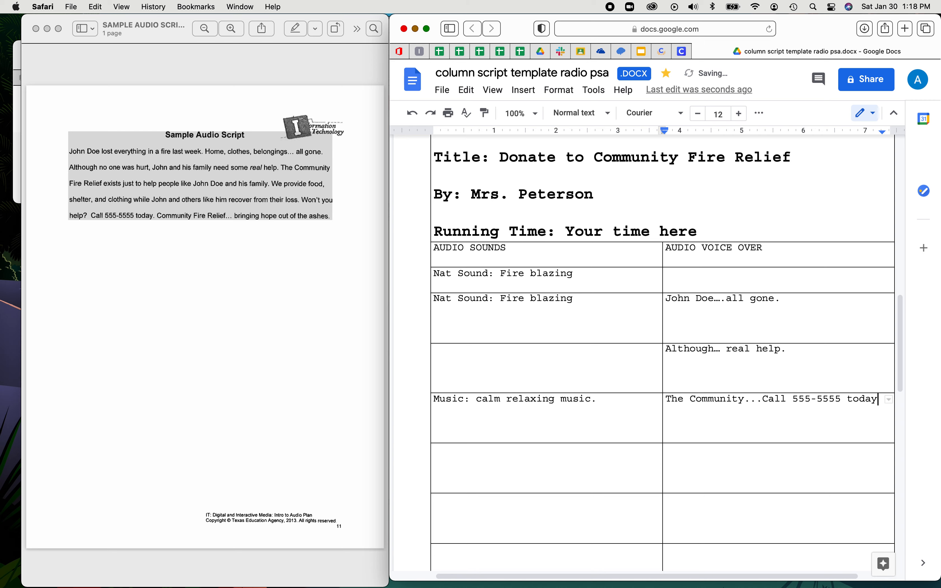
type(".")
key("BackSpace")
key("BackSpace")
type(".")
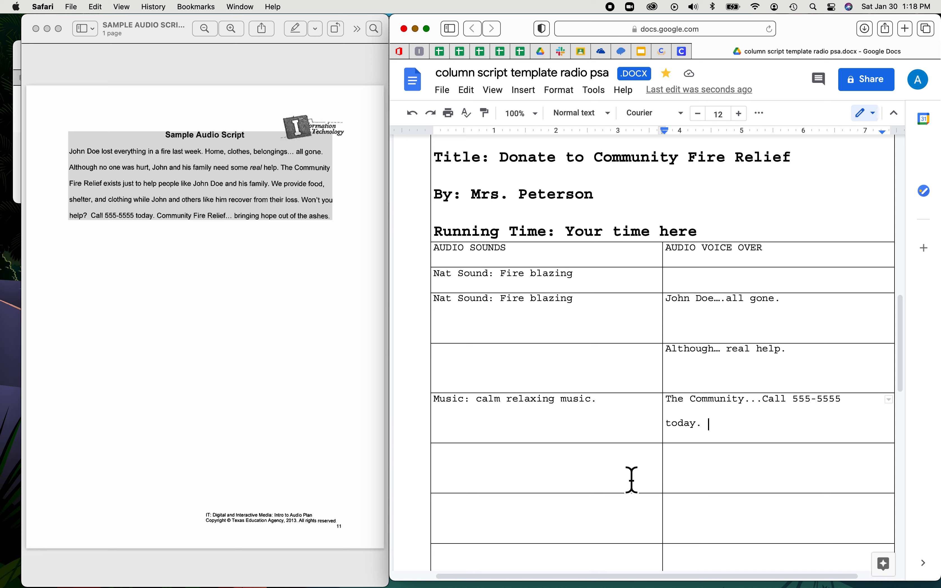
Enter "Music stops" in the fifth Audio Sounds cell
left_click(468, 473)
type("Music stops")
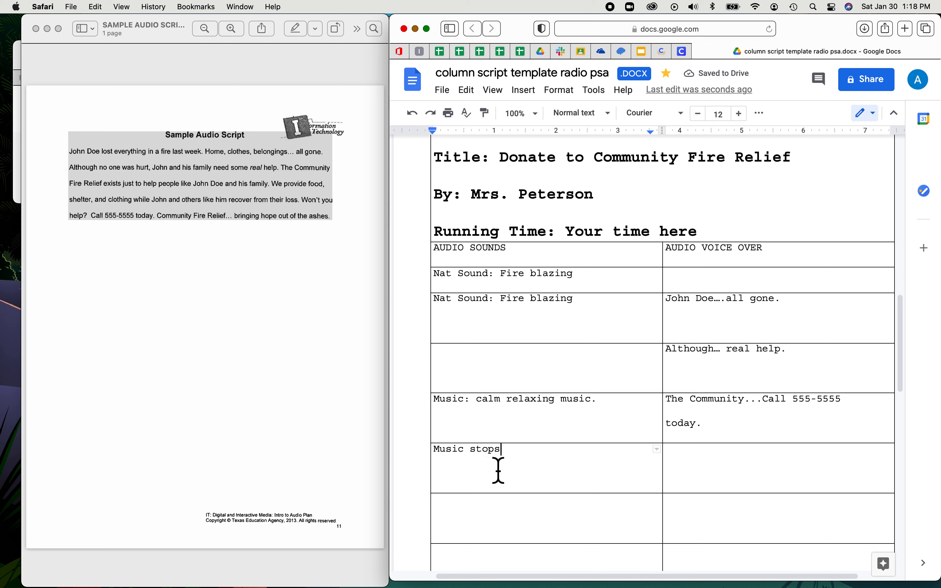
Enter "Community fire relief...bringing hope out of the ashes." in the fifth Audio Voice Over cell
left_click(706, 468)
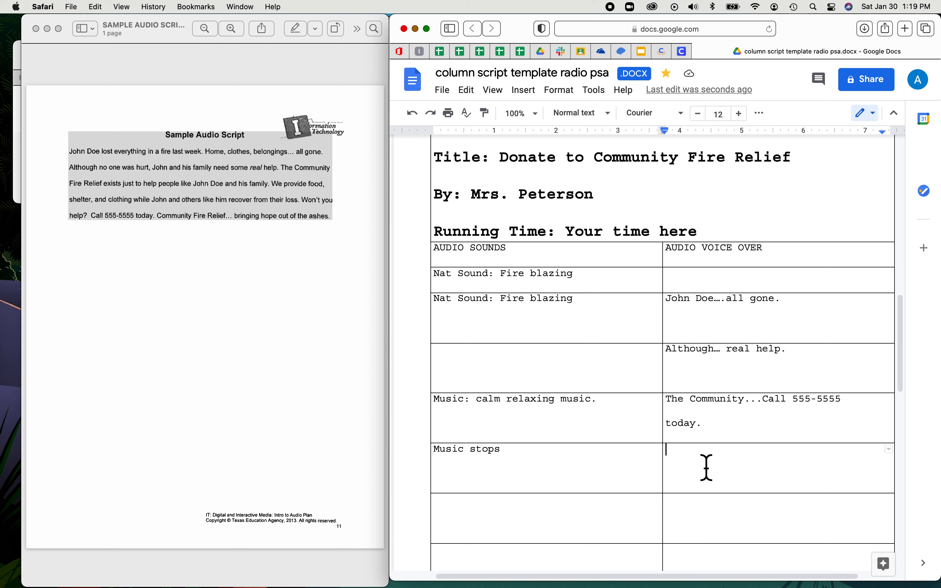
type("Community fire relief")
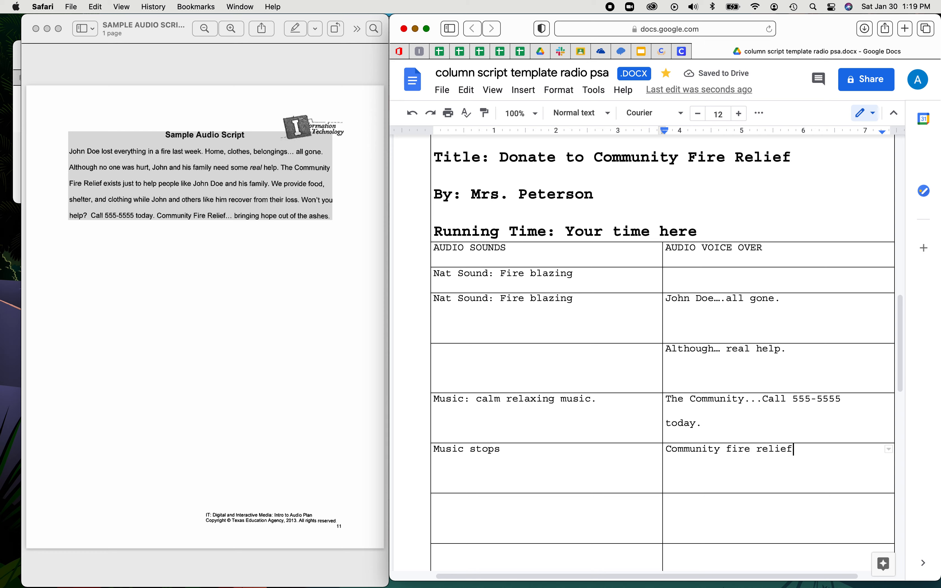
type("...bringing hope out of the ashes.")
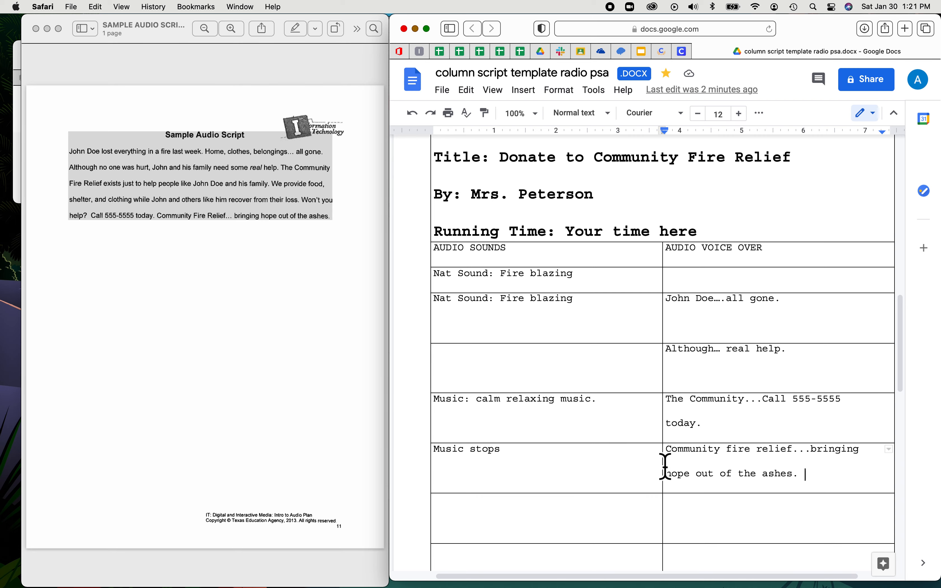
Fill the eighth Audio Voice Over cell with random filler text long enough to wrap onto the next page
scroll(739, 470, "down", 5)
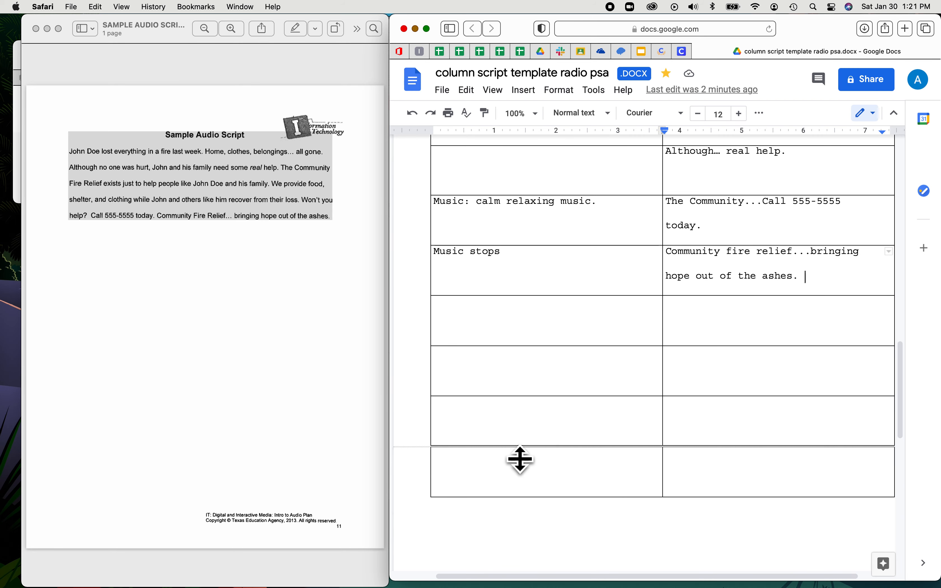
left_click(714, 427)
type("dlkfjsd fasdlkfj ")
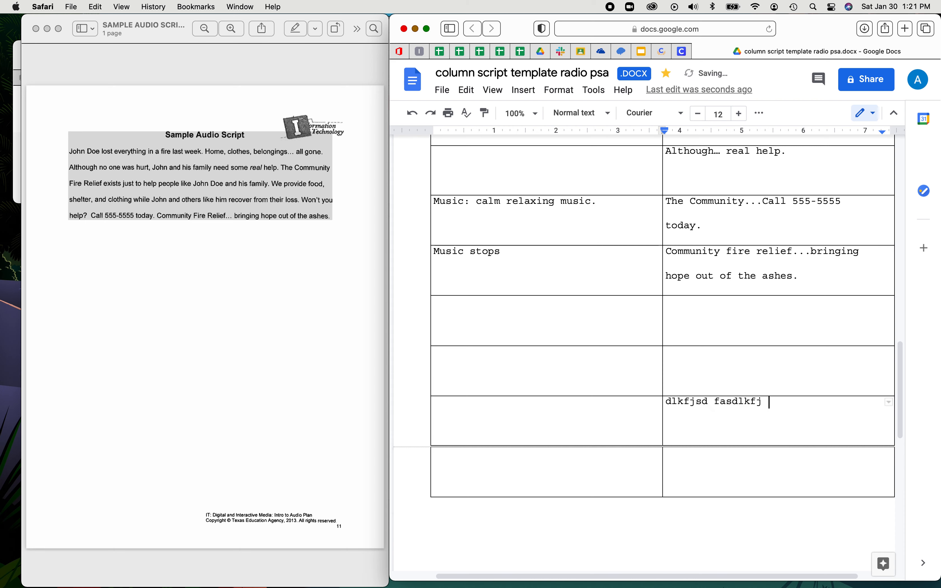
type("asd")
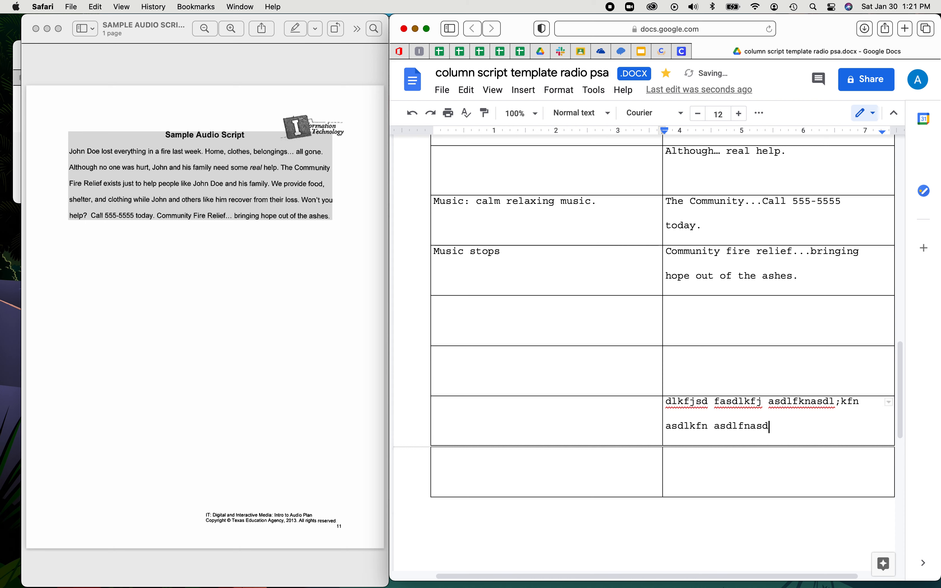
type("lfknasdl;kfn asdlkfn asdlfnasdlfknasd;l fknasd'dfjlsdkfjsd klfj ")
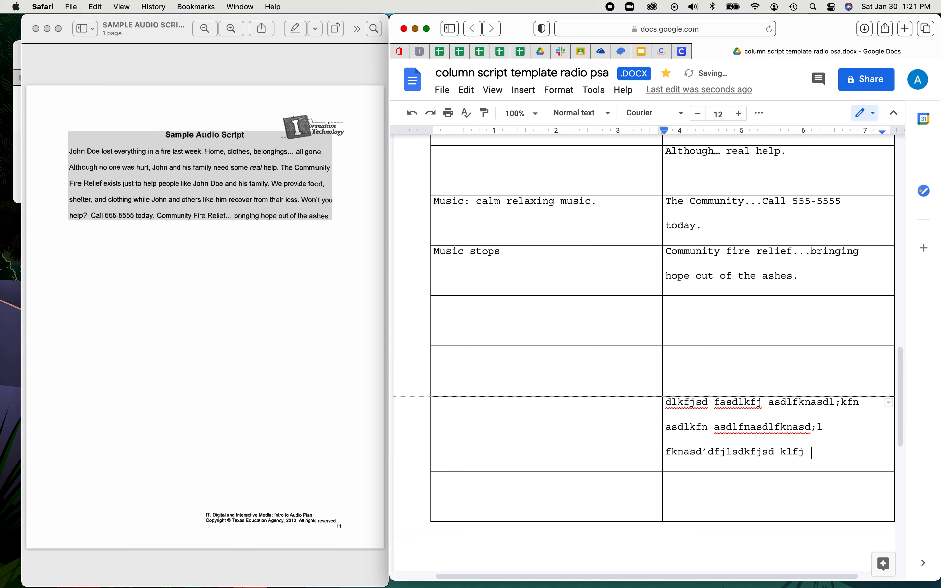
type("asdl;fn;asdlfkjasd;lfdlfmnsldk")
key("Return")
type("fl;sdf jaslkfj slkfj saldkfj sad;lkfj alsdf")
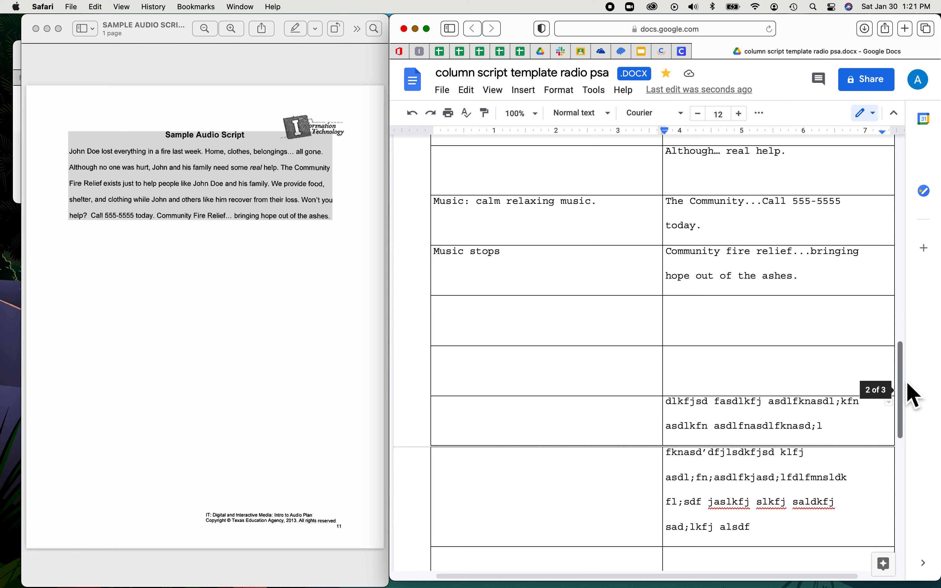
Move the first two lines of the filler text past the page break, below a blank line, keeping the whole dialogue on the next page
left_click_drag(900, 347, 699, 162)
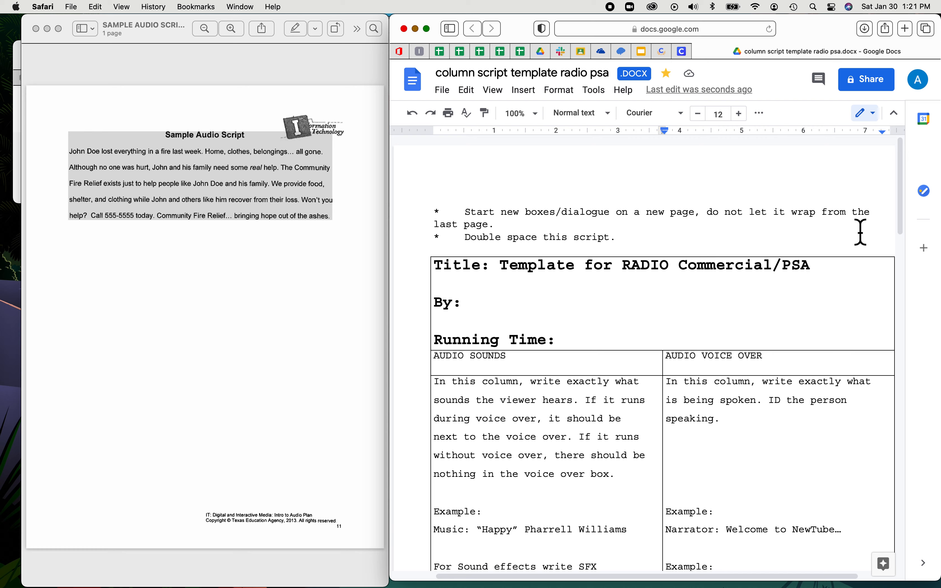
left_click_drag(908, 217, 917, 466)
left_click_drag(841, 269, 672, 268)
key("super+c")
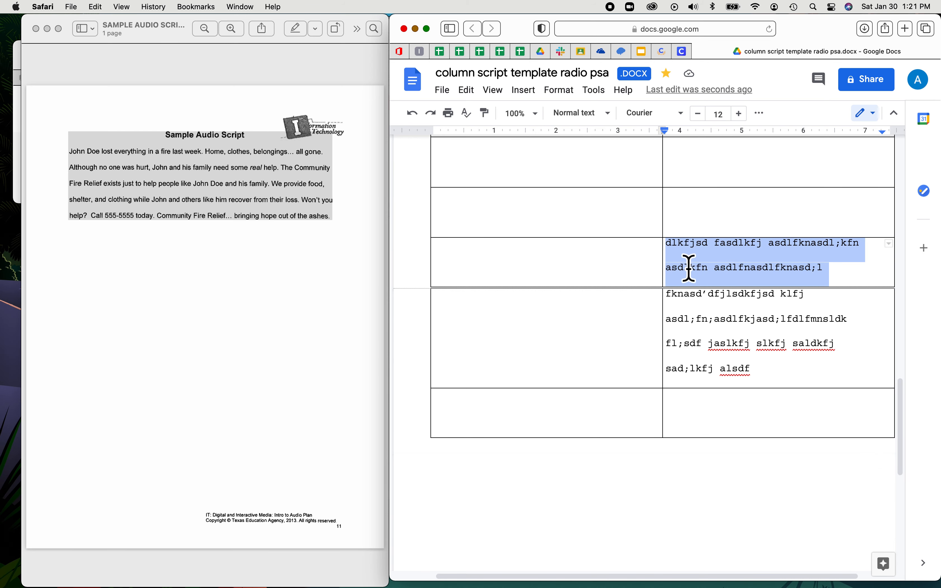
key("BackSpace")
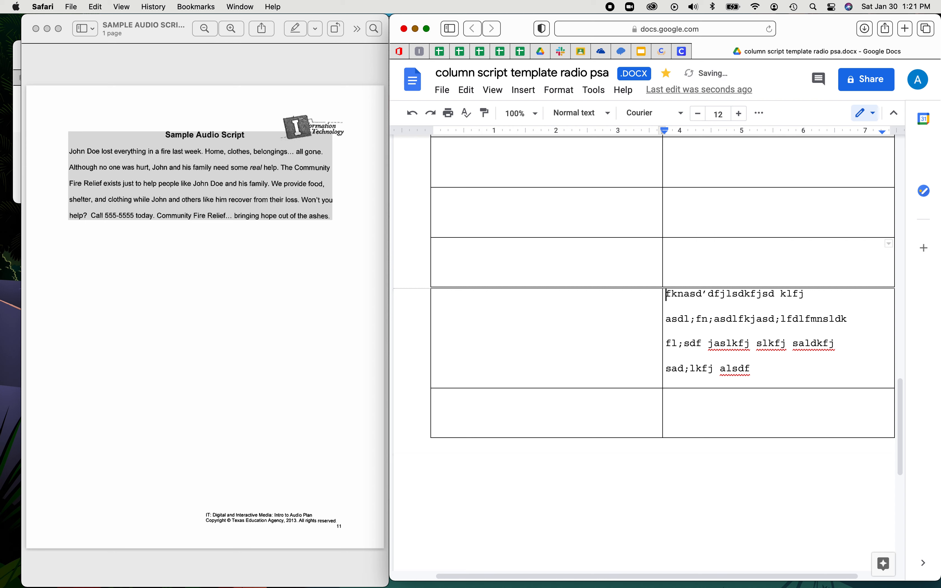
key("Return")
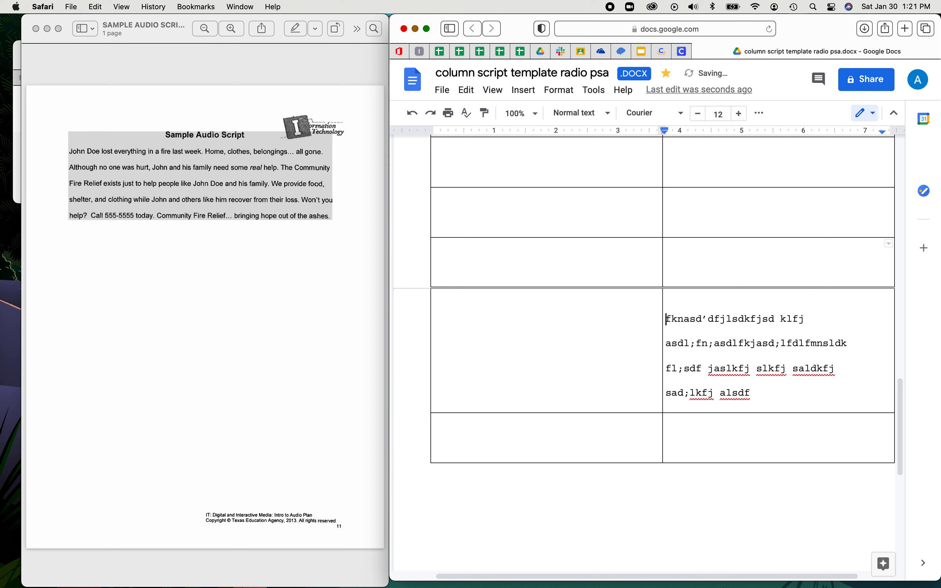
key("super+v")
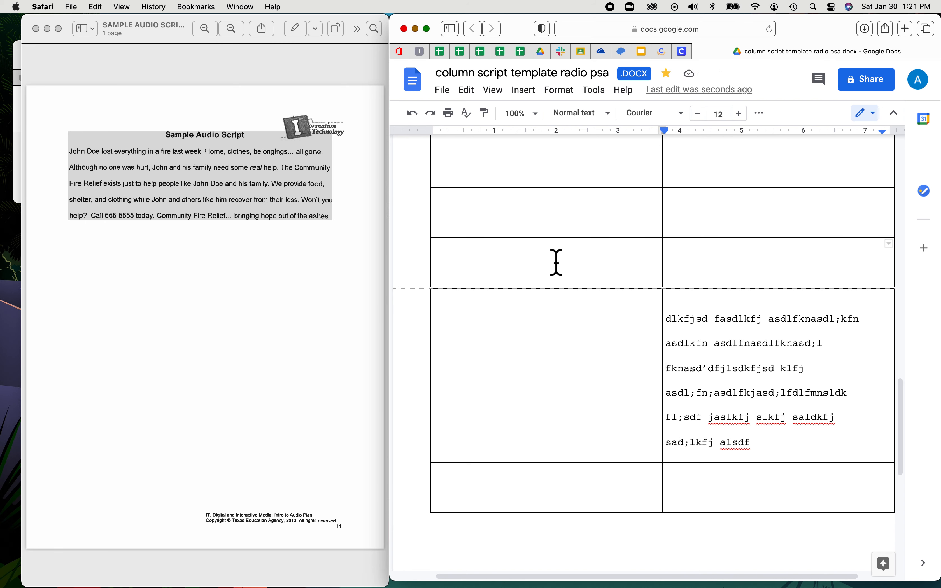
scroll(720, 384, "up", 15)
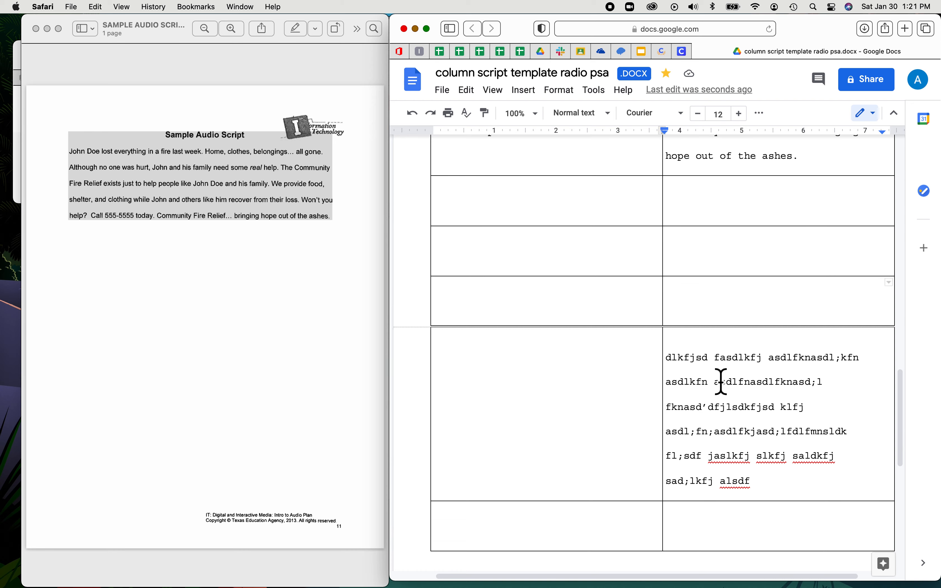
scroll(719, 384, "down", 15)
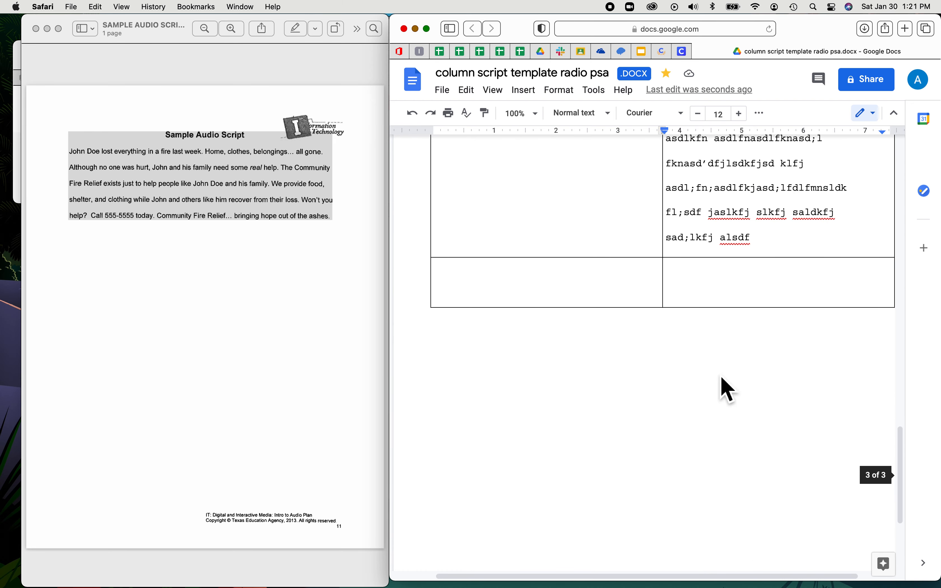
scroll(720, 382, "up", 10)
scroll(720, 381, "down", 1)
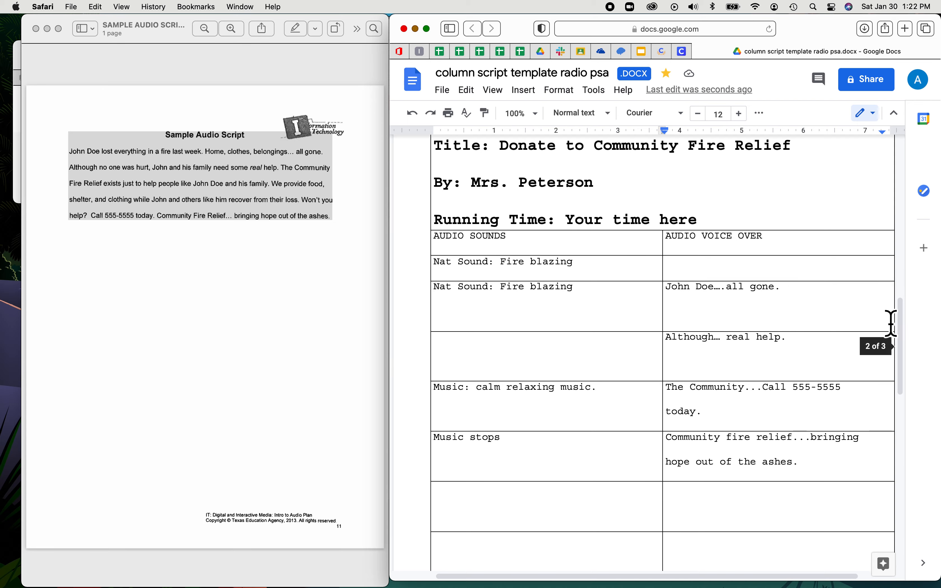
left_click_drag(900, 342, 907, 165)
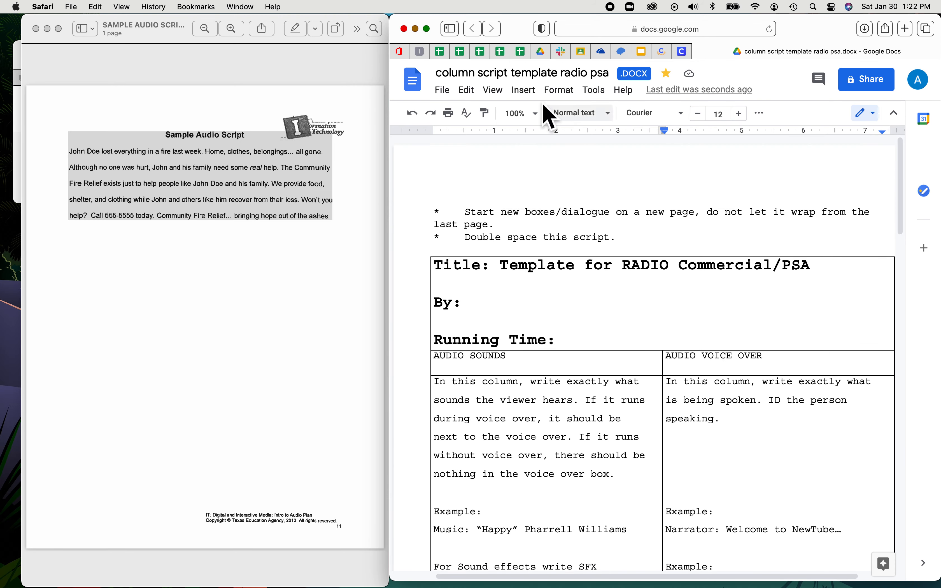
Add the author's title and surname, correctly capitalized, in front of the document's file name
left_click(440, 77)
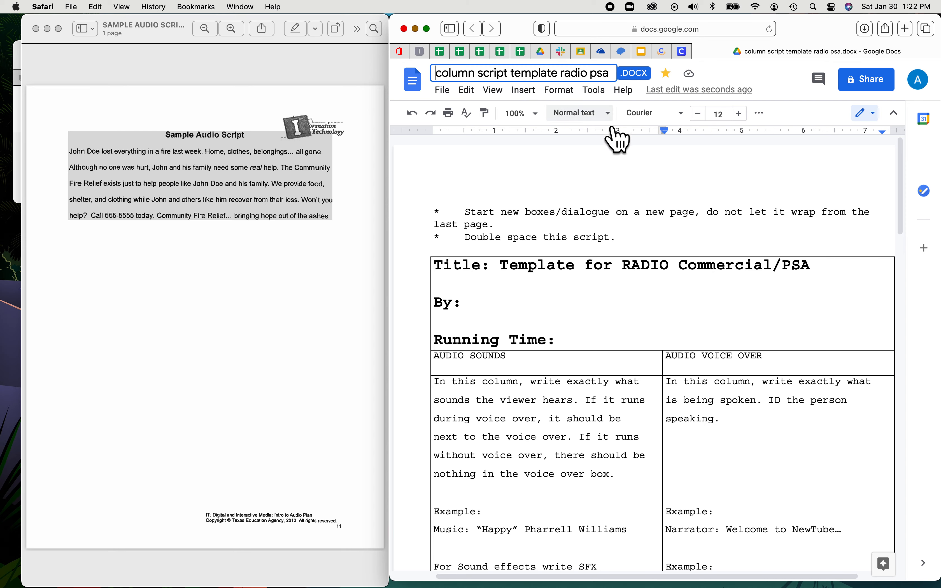
type("RM")
key("BackSpace")
key("BackSpace")
type("Mrs. PEt")
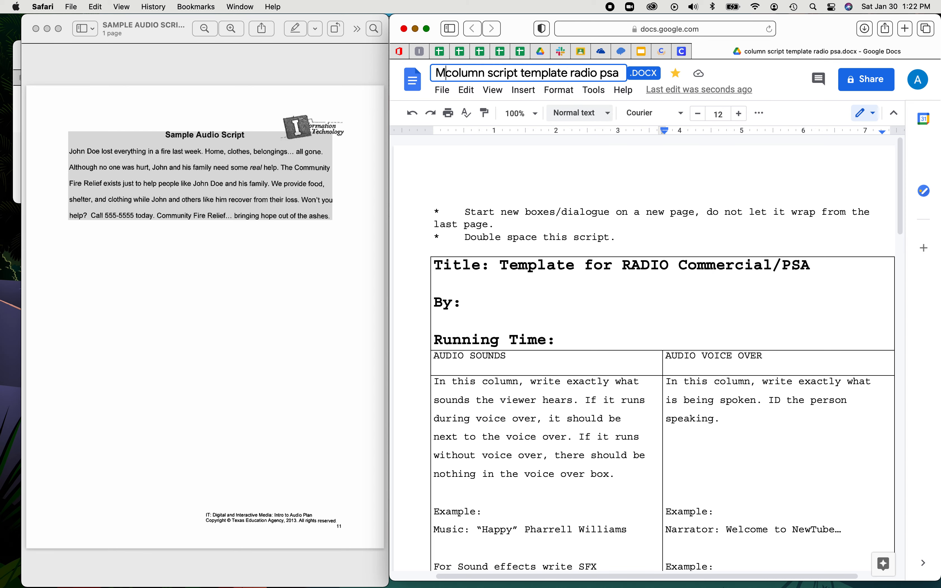
type("erso")
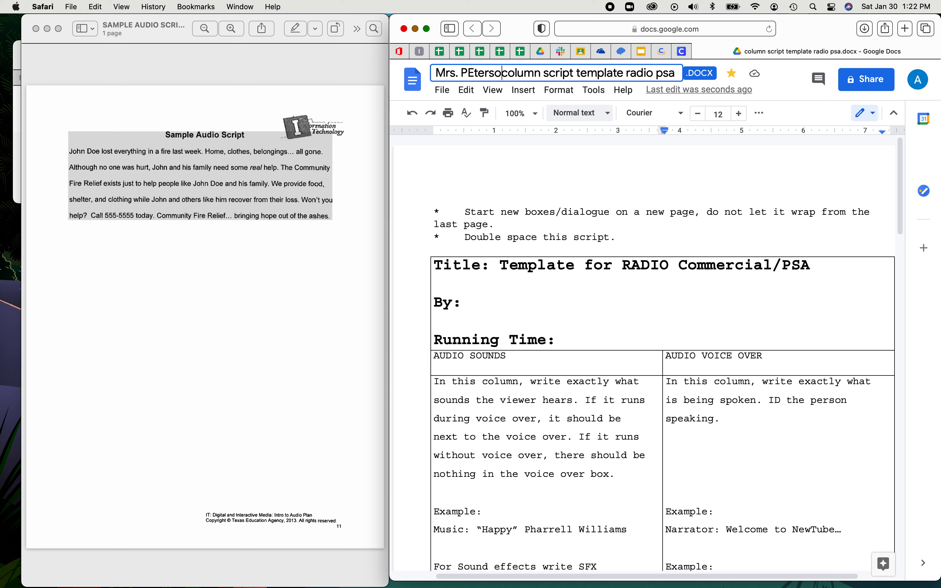
type("n")
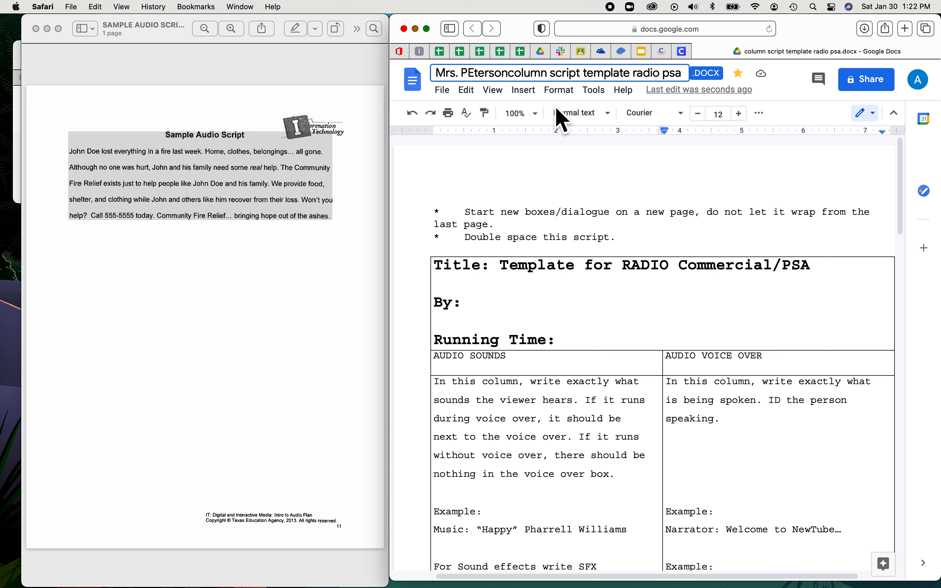
left_click(473, 73)
key("BackSpace")
type("e")
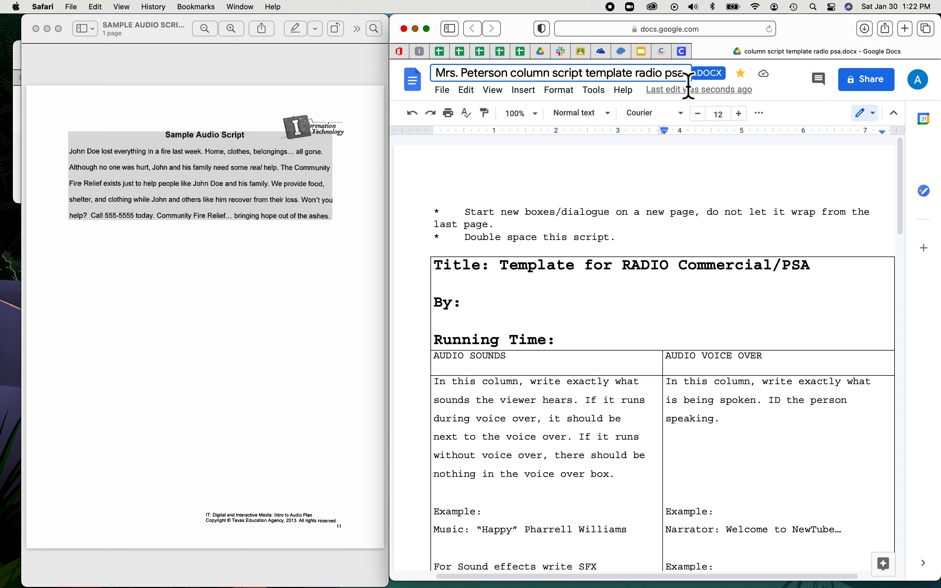
Remove "column script template" from the file name and add "script" after "radio psa"
left_click_drag(511, 77, 637, 84)
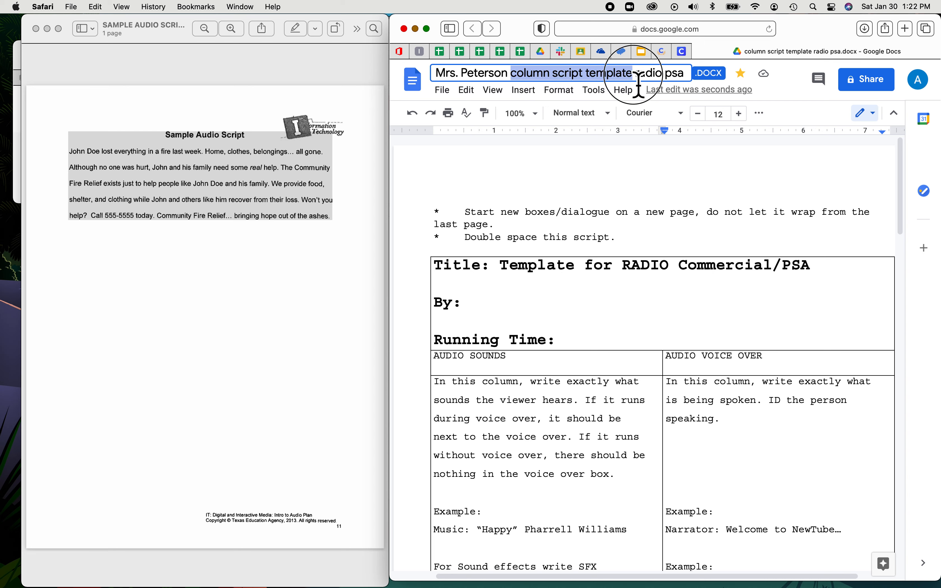
key("BackSpace")
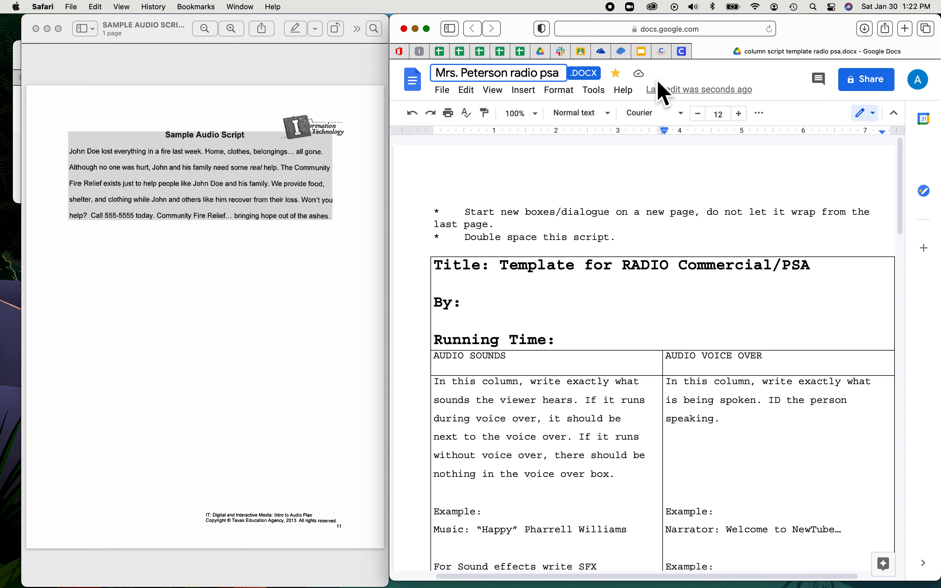
left_click(562, 75)
type("script")
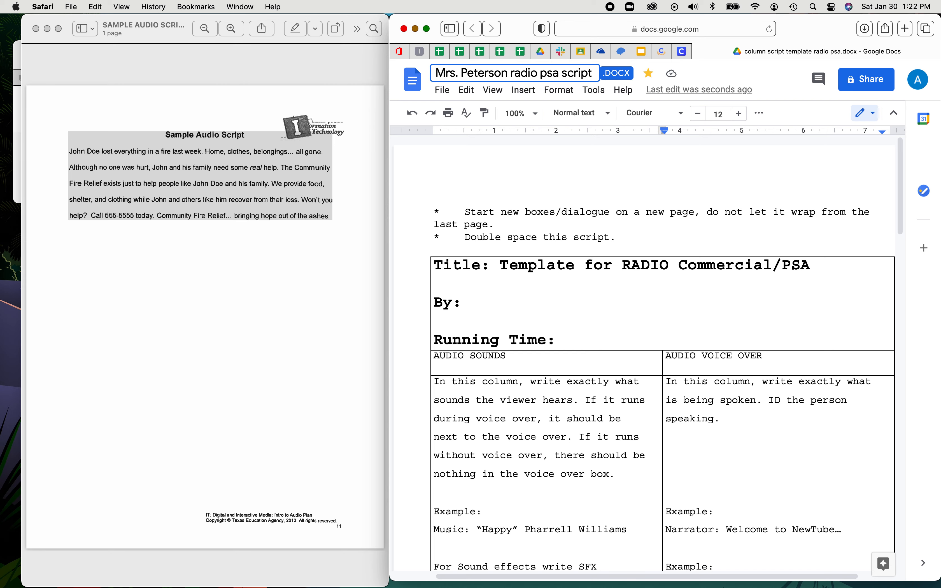
Replace the "Your time here" placeholder in the script's Running Time line with "15 s"
scroll(592, 321, "down", 6)
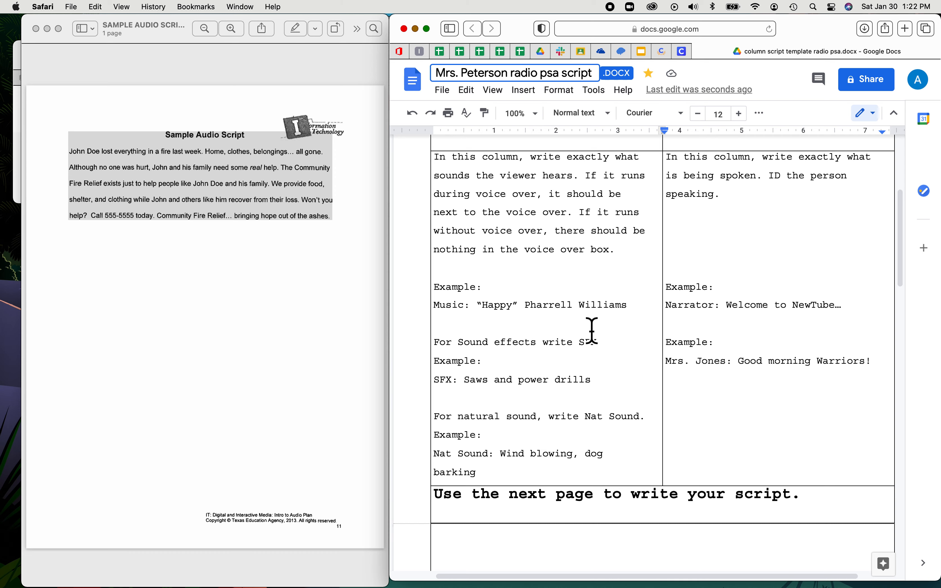
scroll(592, 324, "down", 11)
scroll(599, 336, "up", 7)
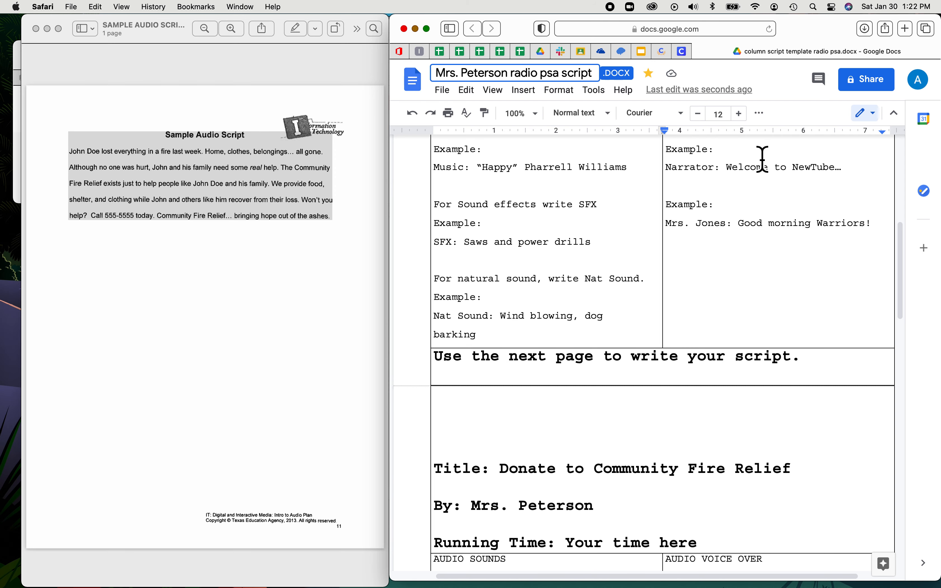
scroll(762, 158, "down", 8)
scroll(762, 157, "up", 2)
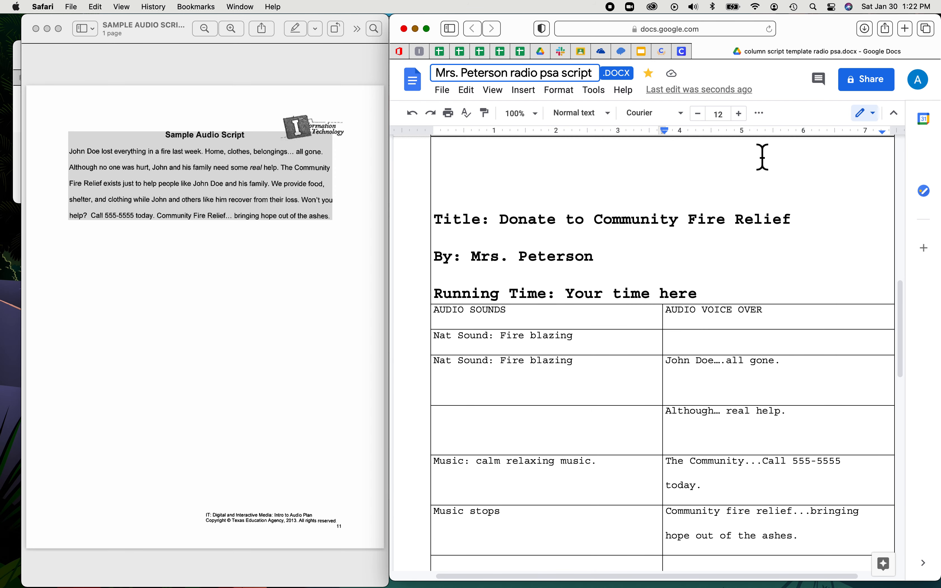
scroll(762, 157, "down", 1)
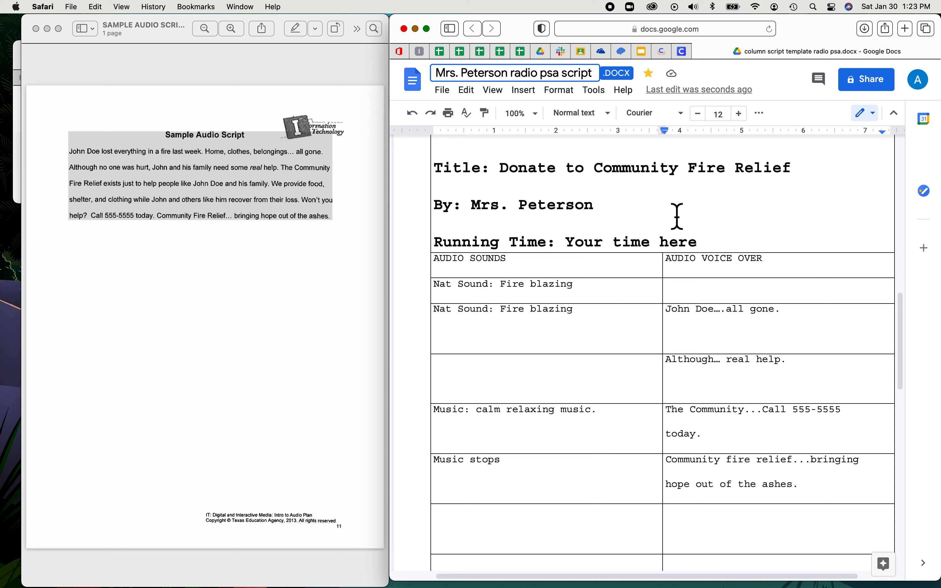
left_click_drag(721, 242, 574, 246)
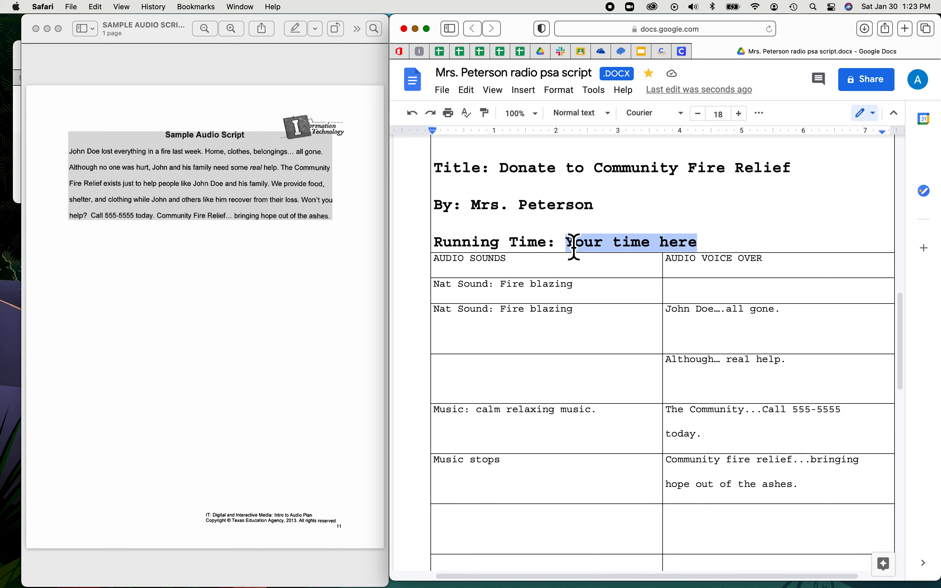
type("15")
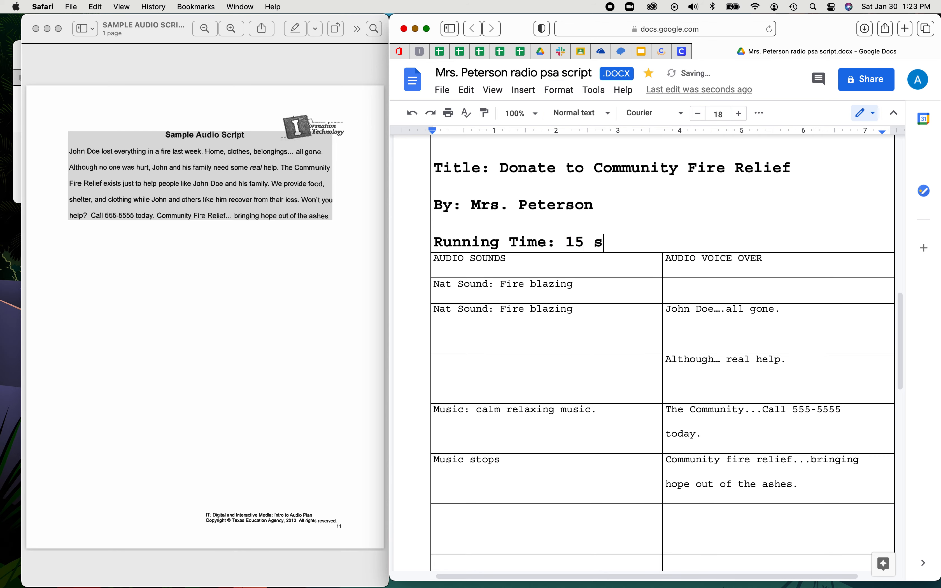